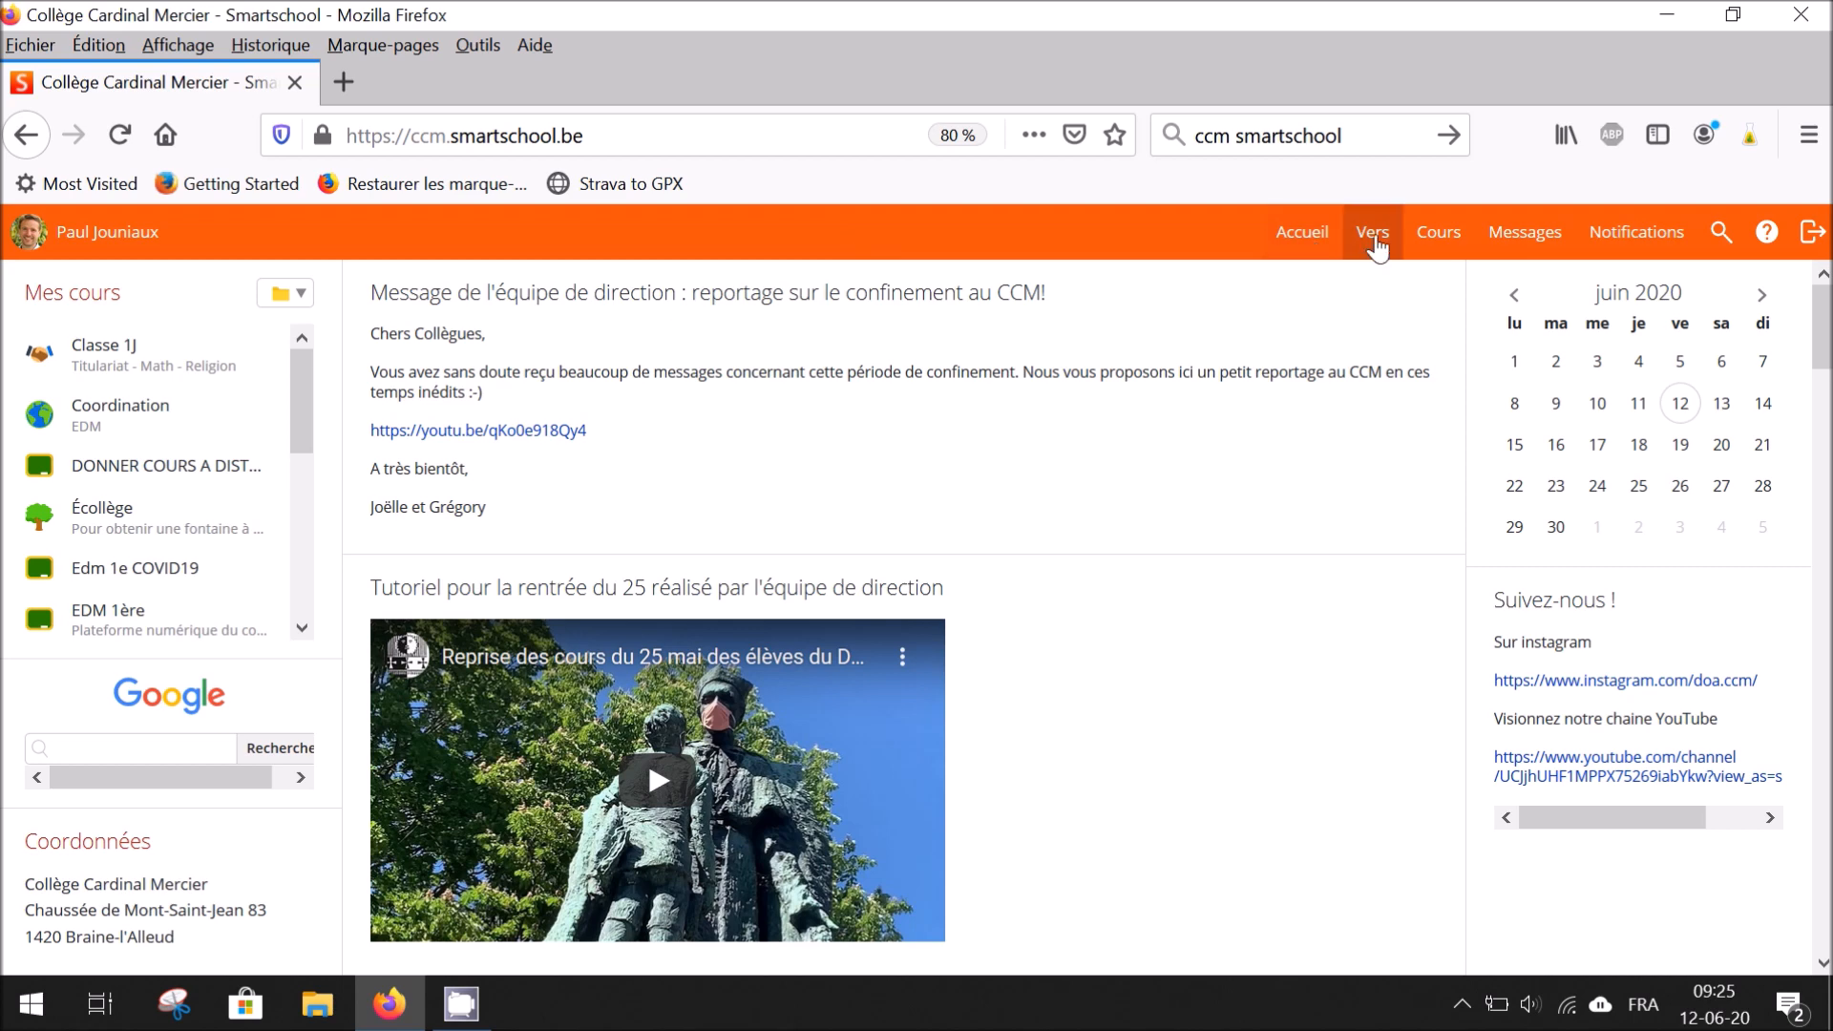
# Step: Open the student tracking module (Suivi des élèves) and expand DOA élèves, Niveau 2 and class 2L to list its pupils
pyautogui.click(1372, 232)
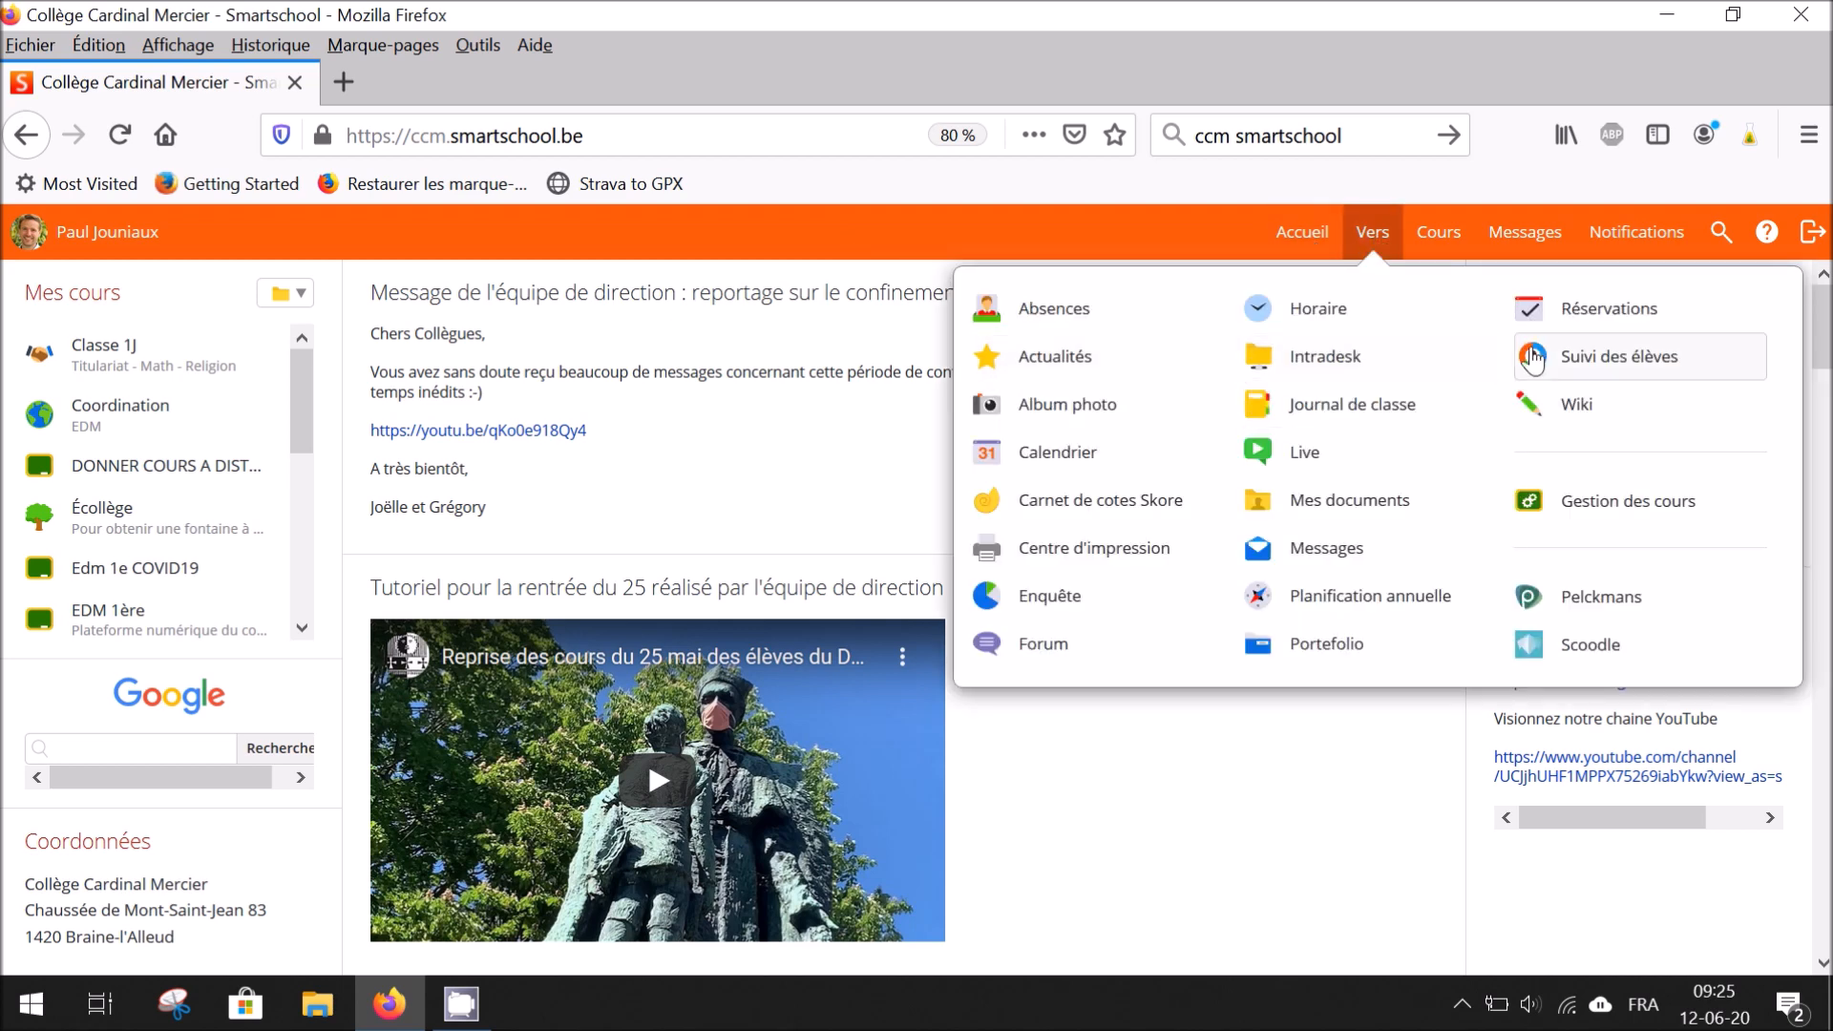
pyautogui.click(1558, 361)
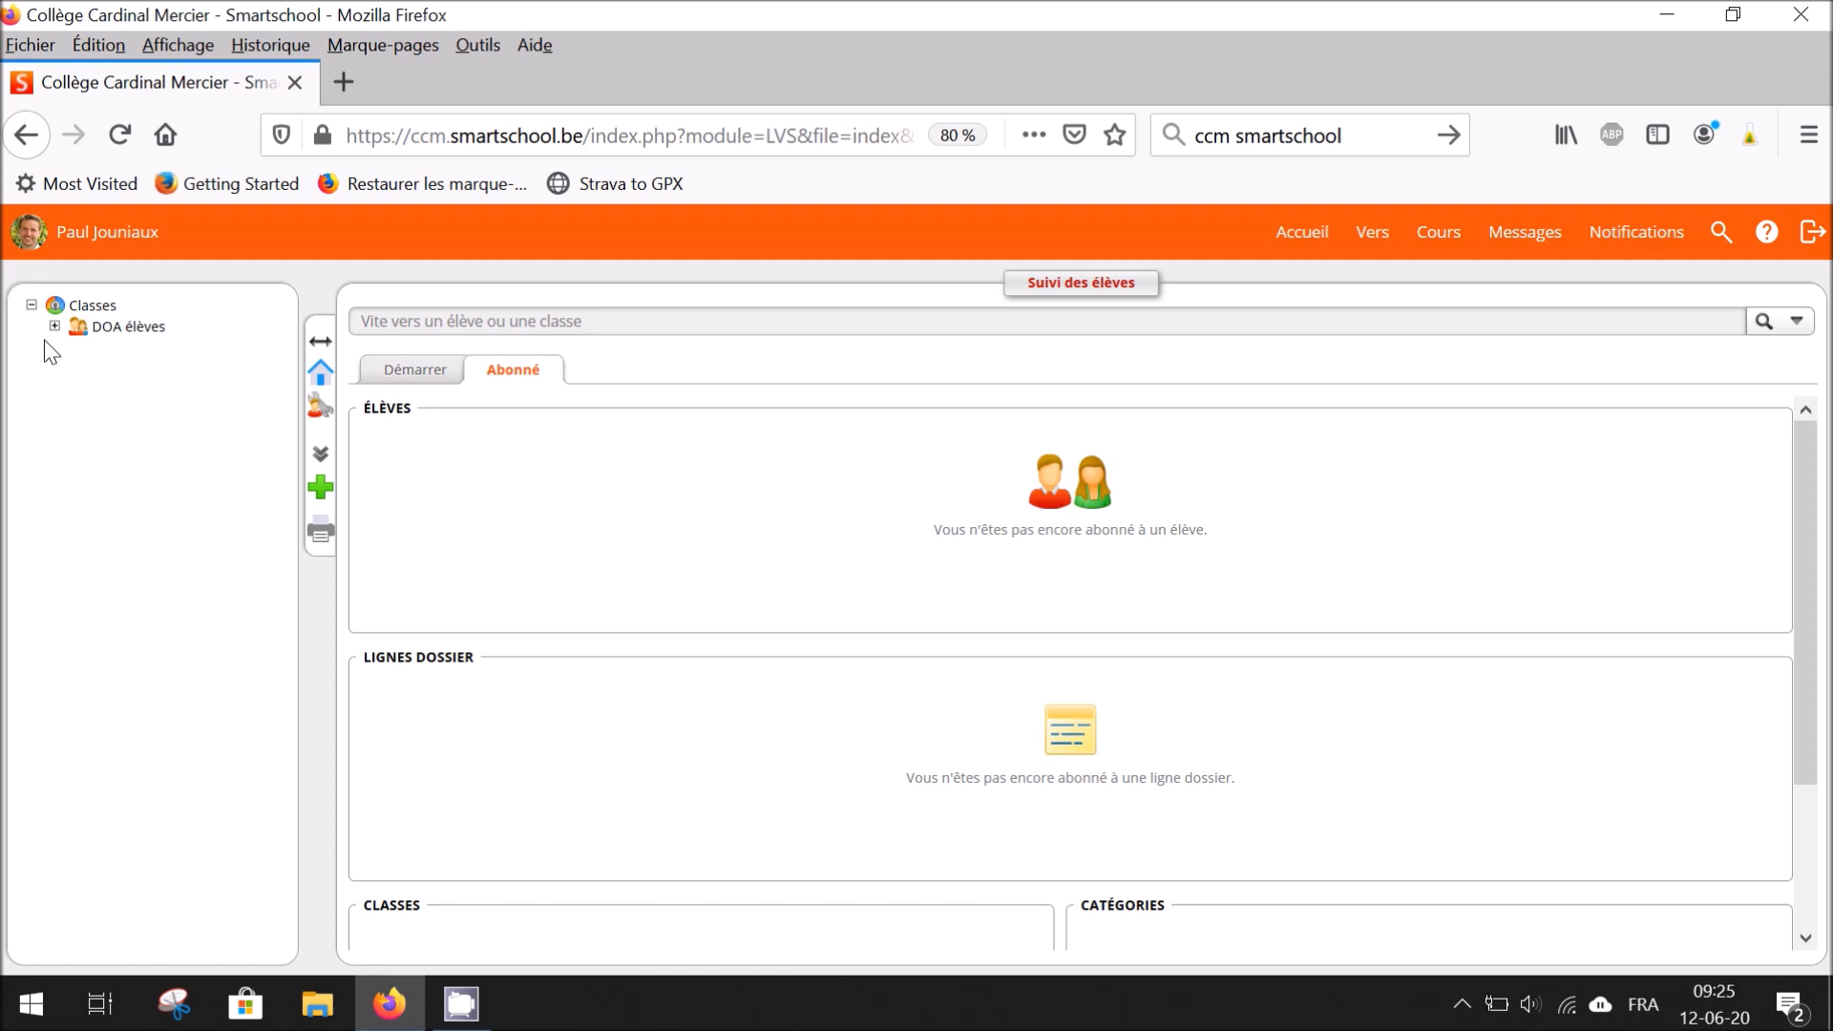
pyautogui.click(54, 325)
pyautogui.click(77, 366)
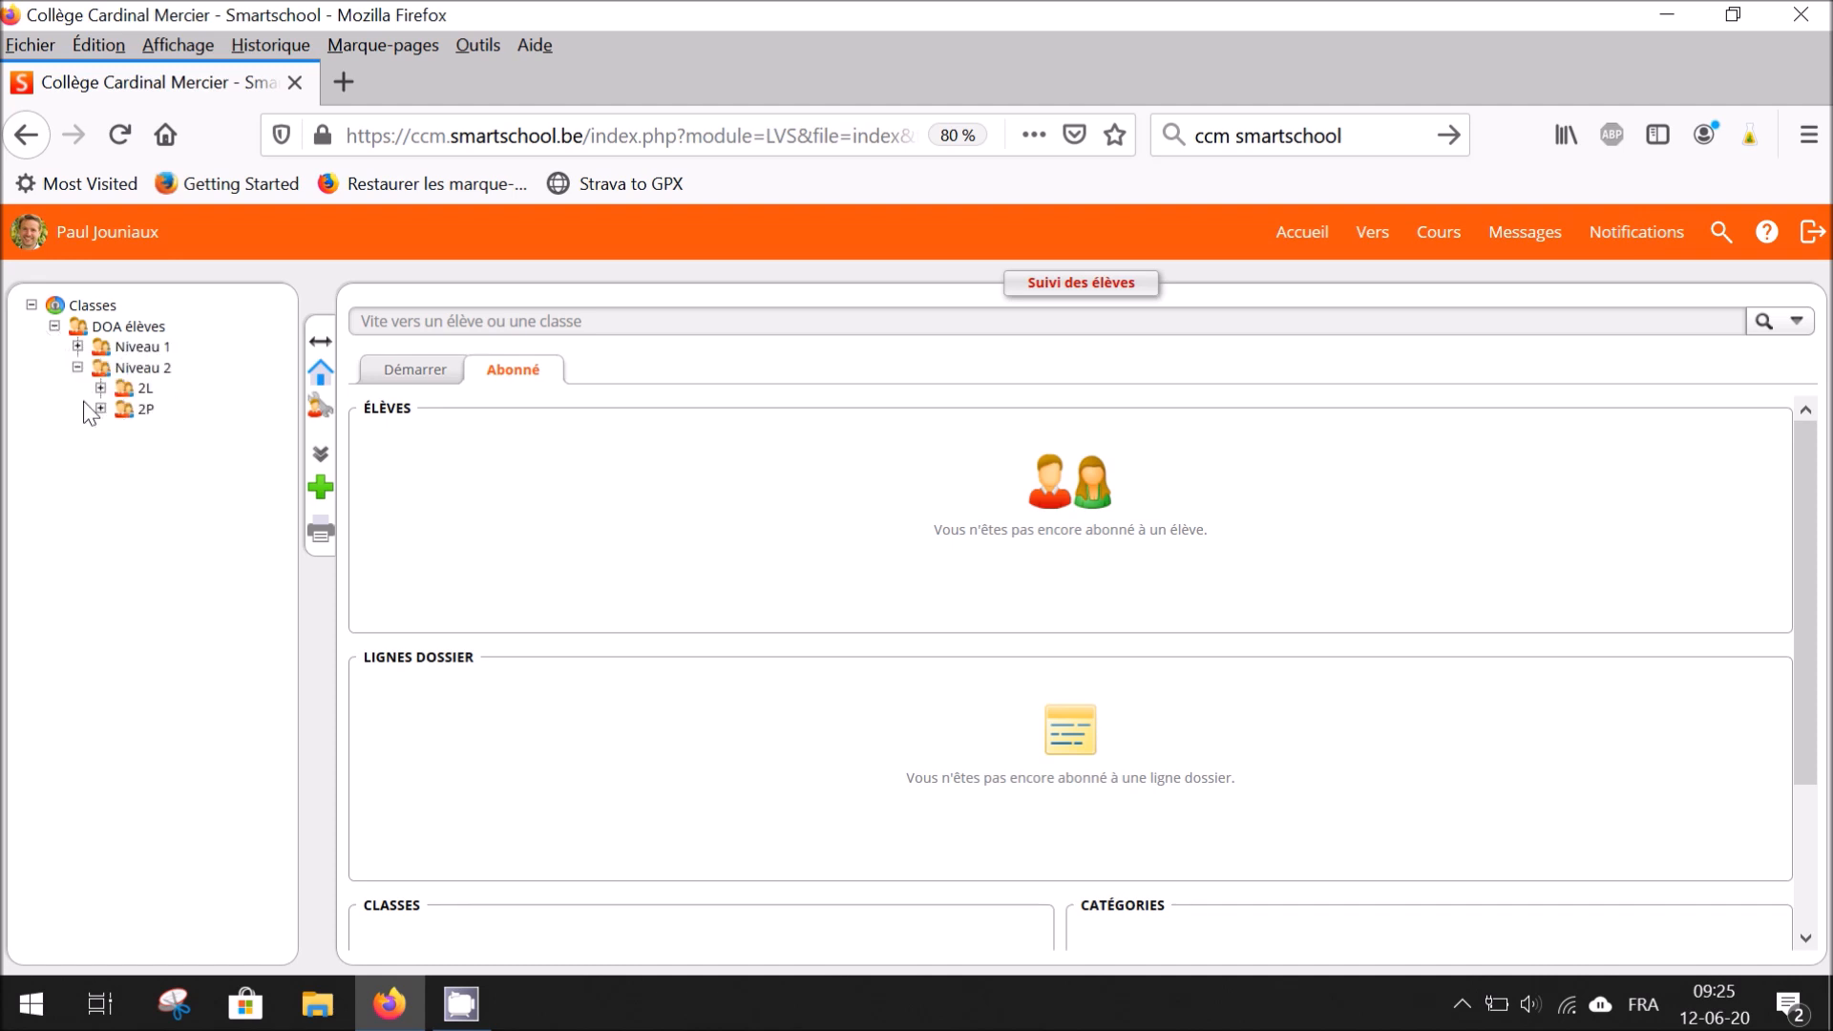
pyautogui.click(100, 389)
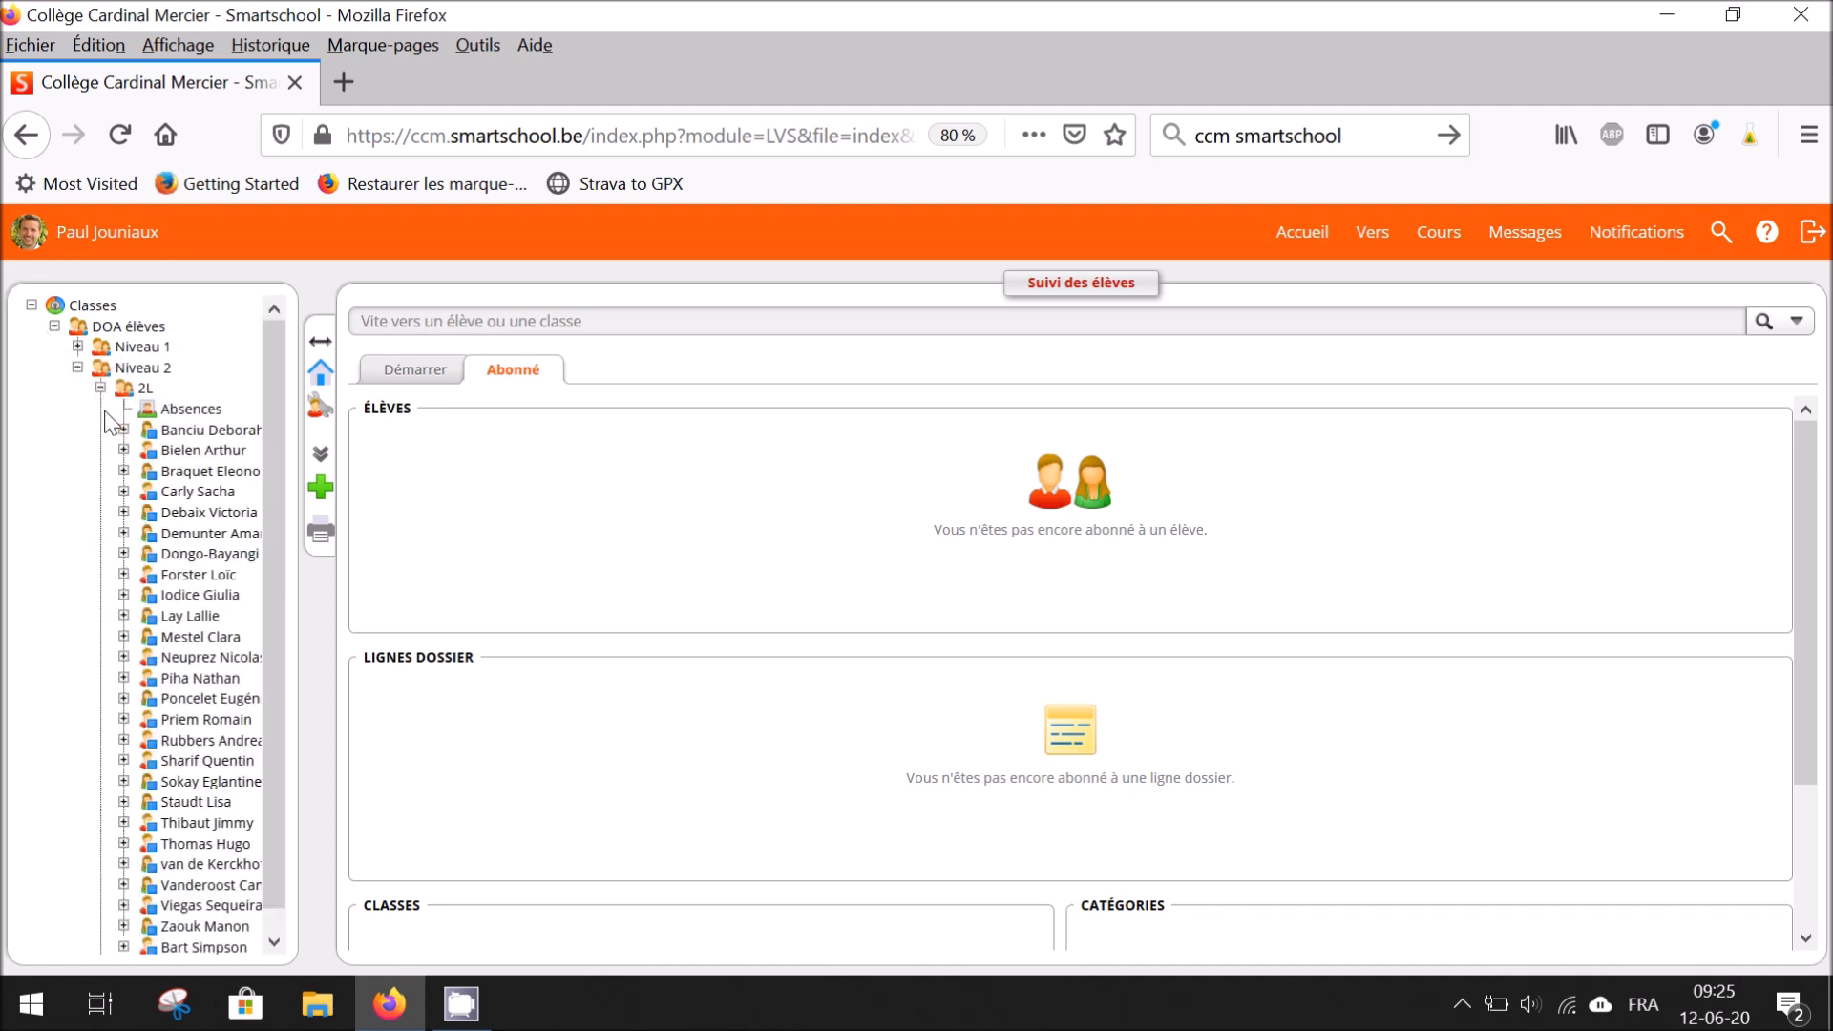
# Step: Open the Skore section of the fifth pupil in class 2L and display the Compétences bulletin
pyautogui.click(171, 519)
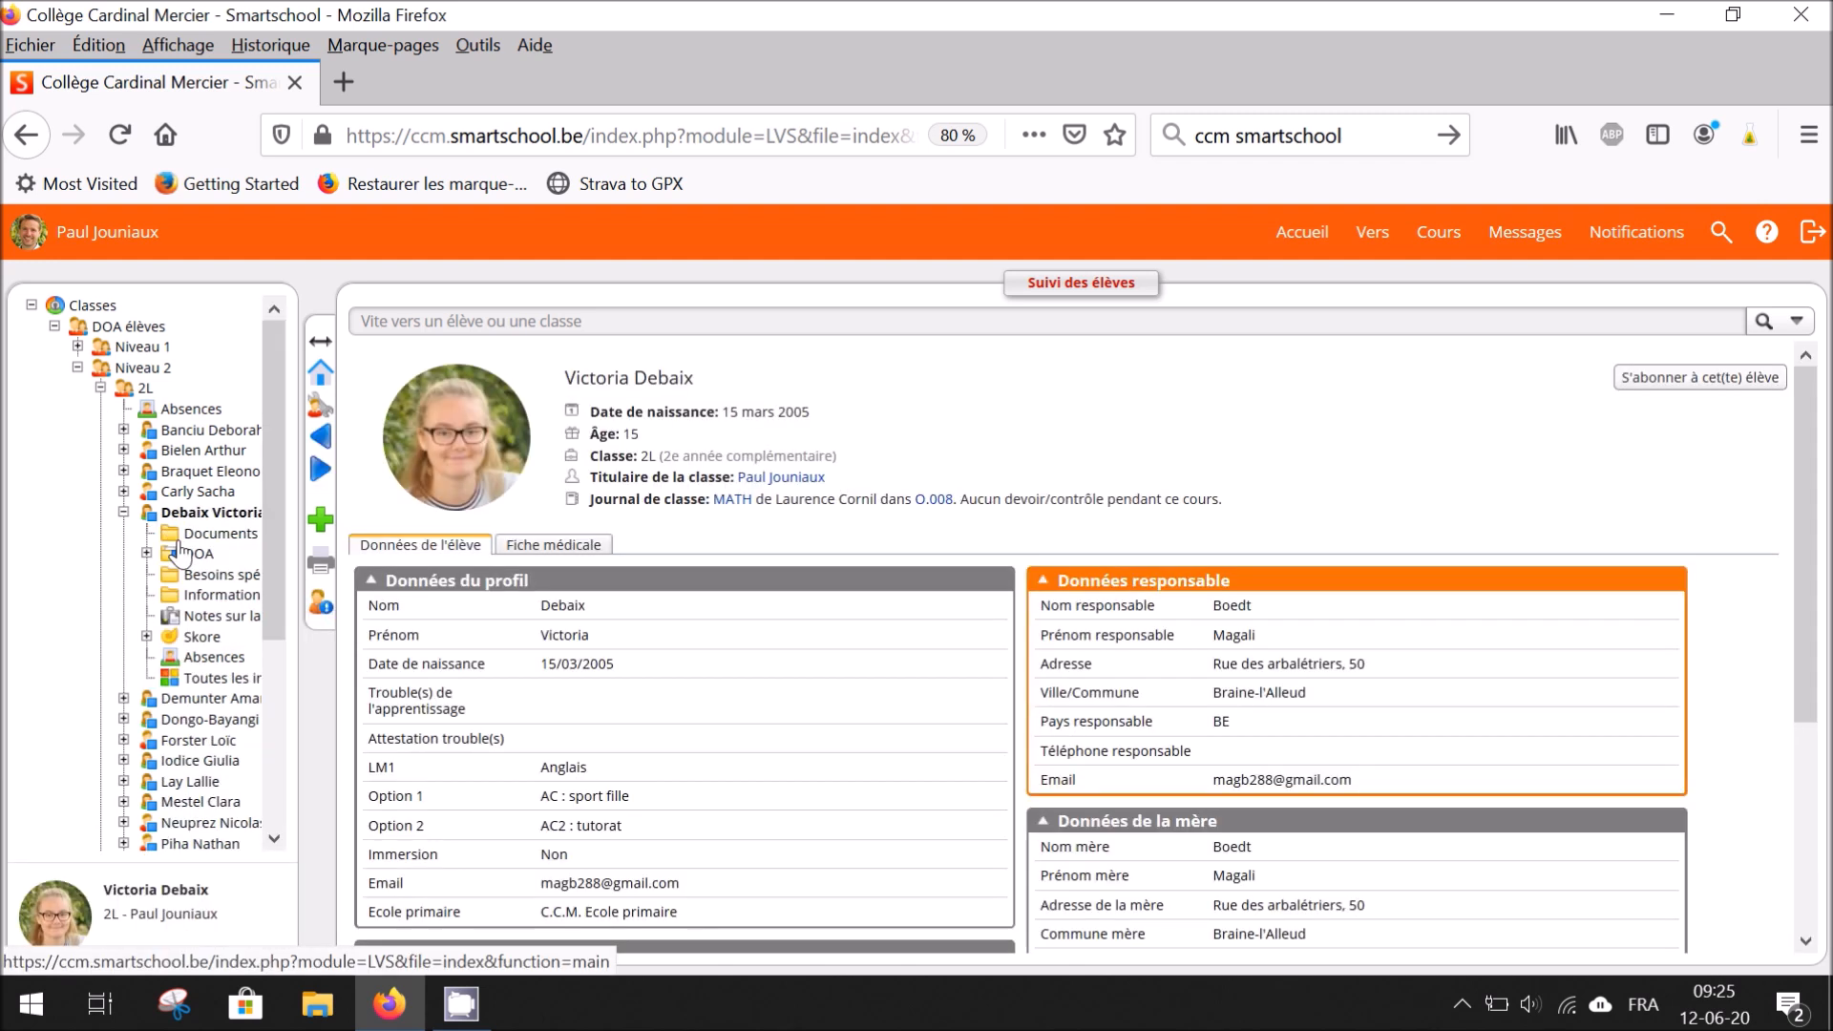
pyautogui.click(197, 638)
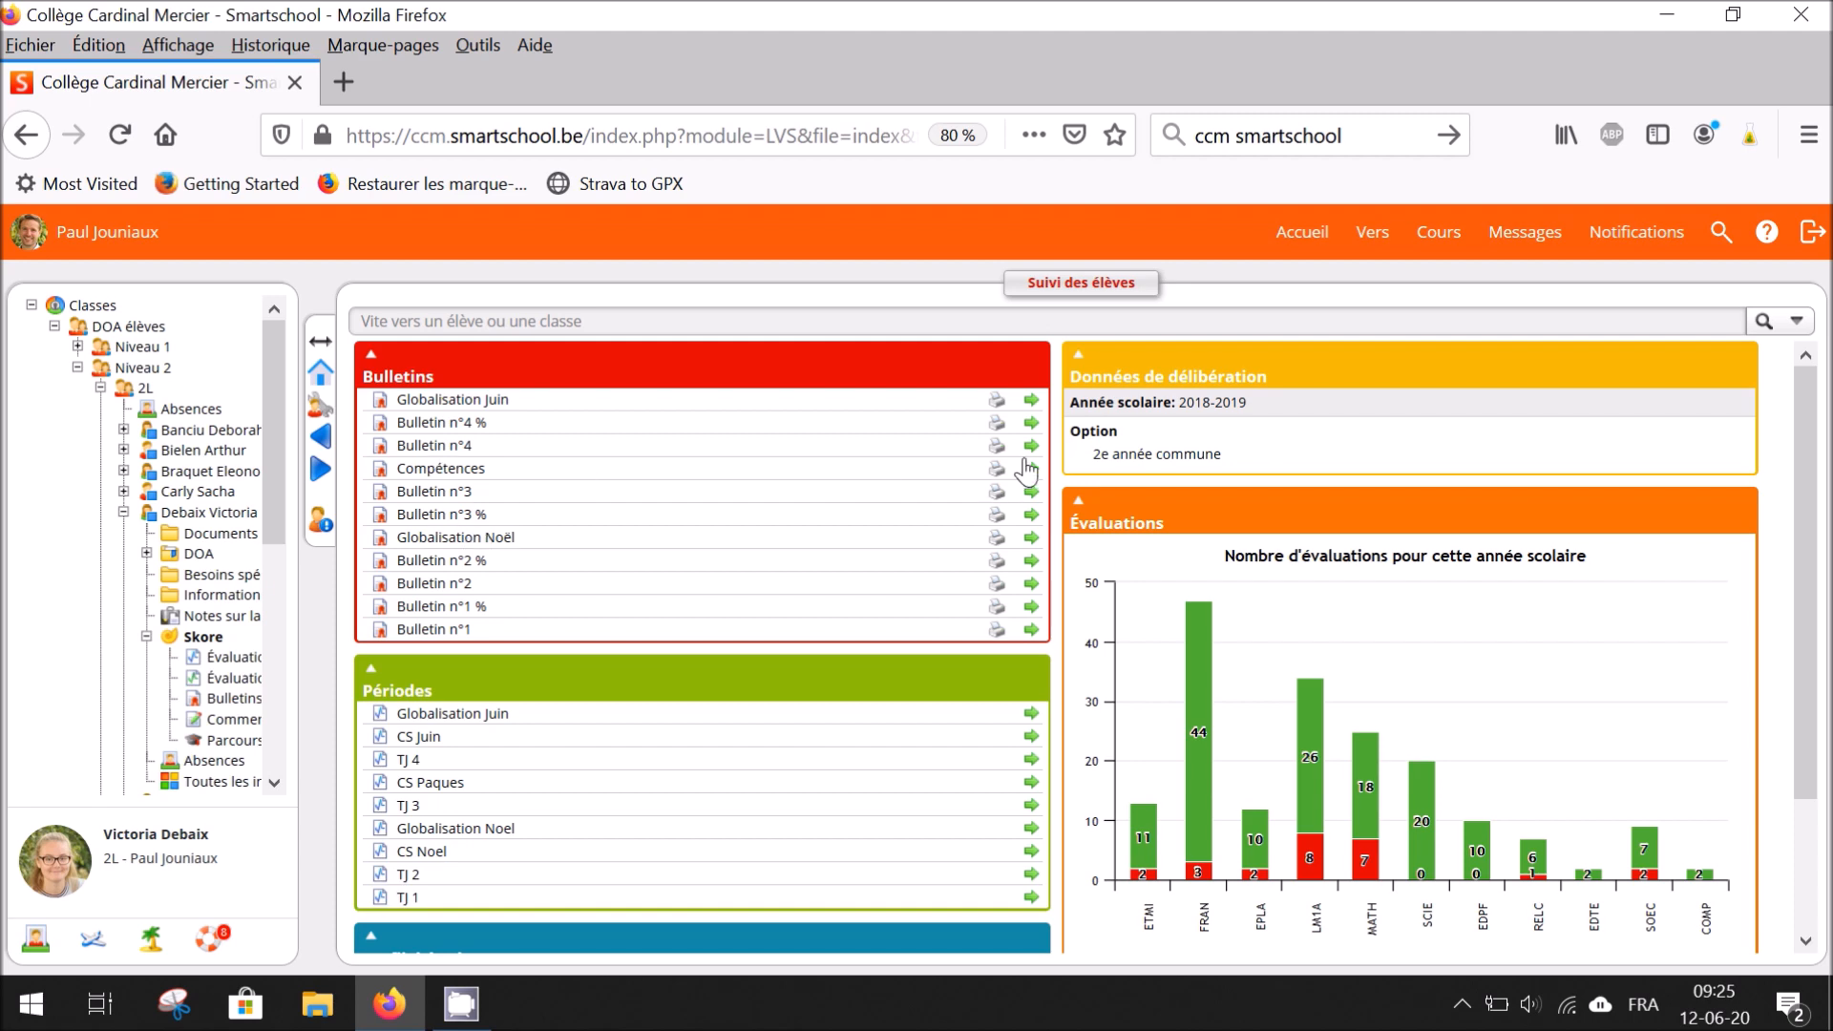
pyautogui.click(1032, 469)
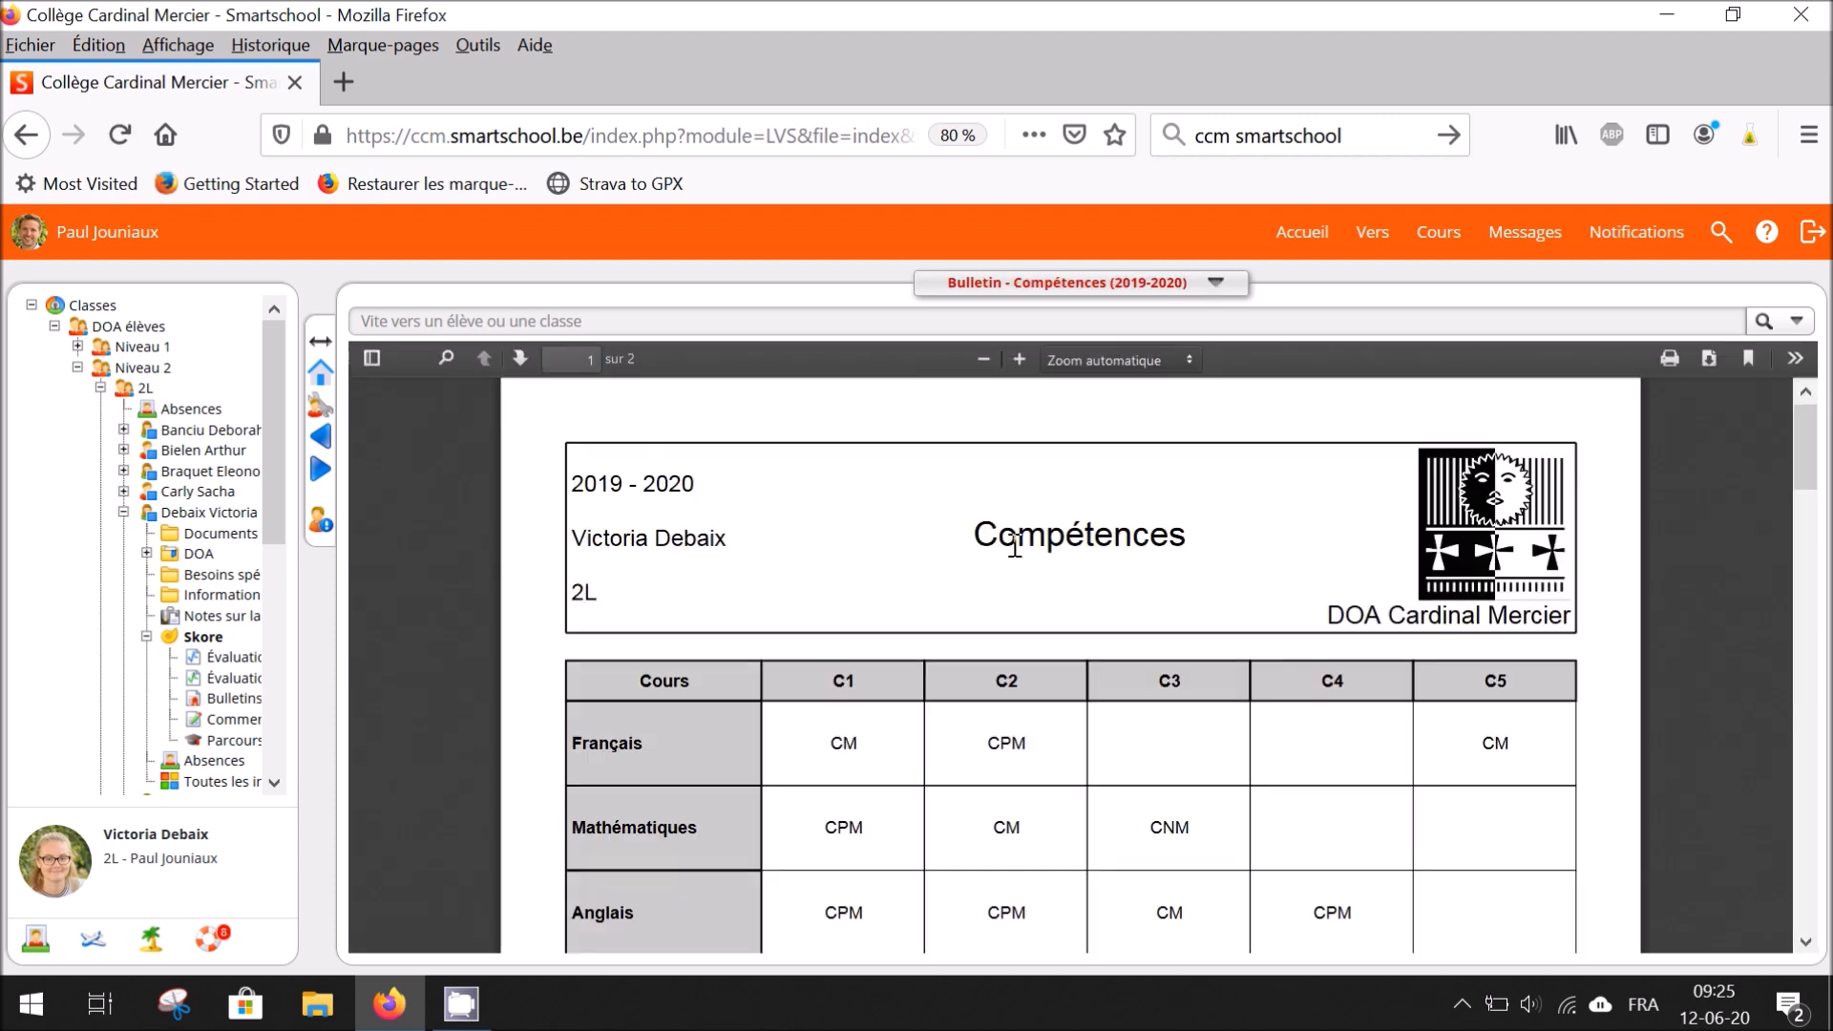
# Step: Examine the Compétences bulletin's results per course, the legend of competences C1 to C5 on page 2 and the closing note
pyautogui.scroll(-3, 1057, 542)
pyautogui.scroll(-1, 1057, 542)
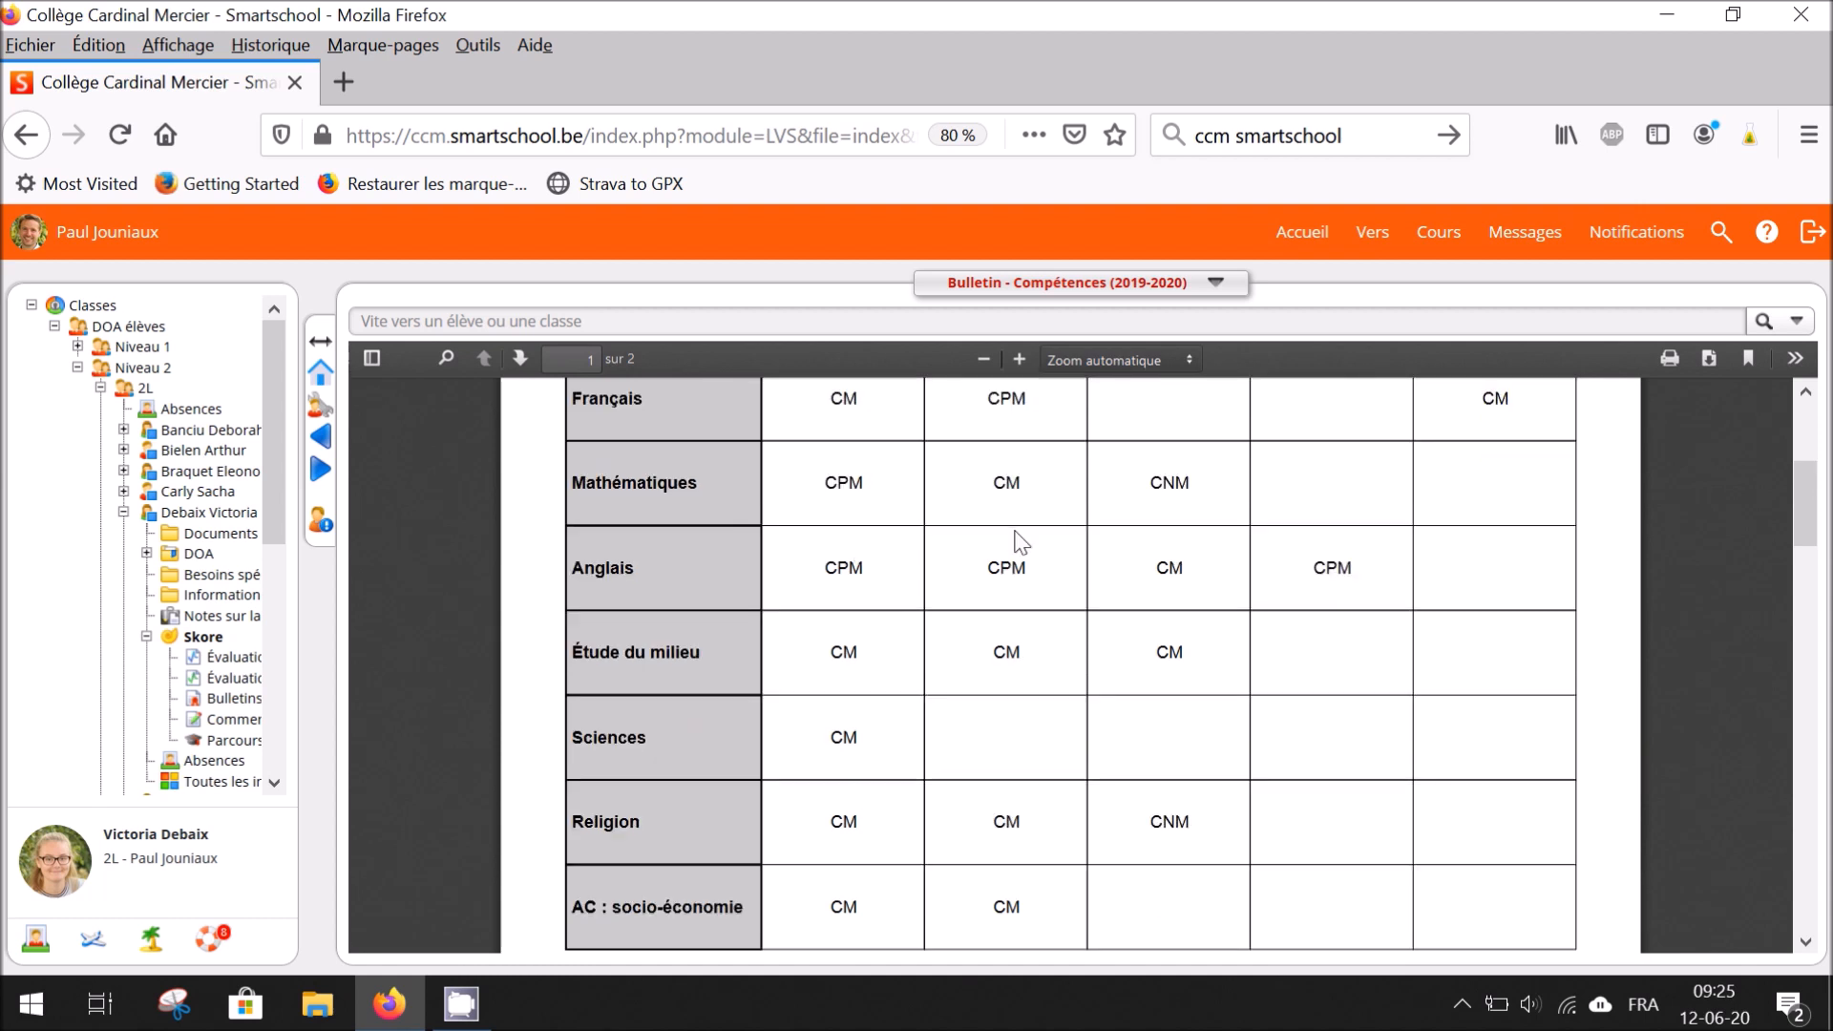
pyautogui.scroll(-1, 1003, 544)
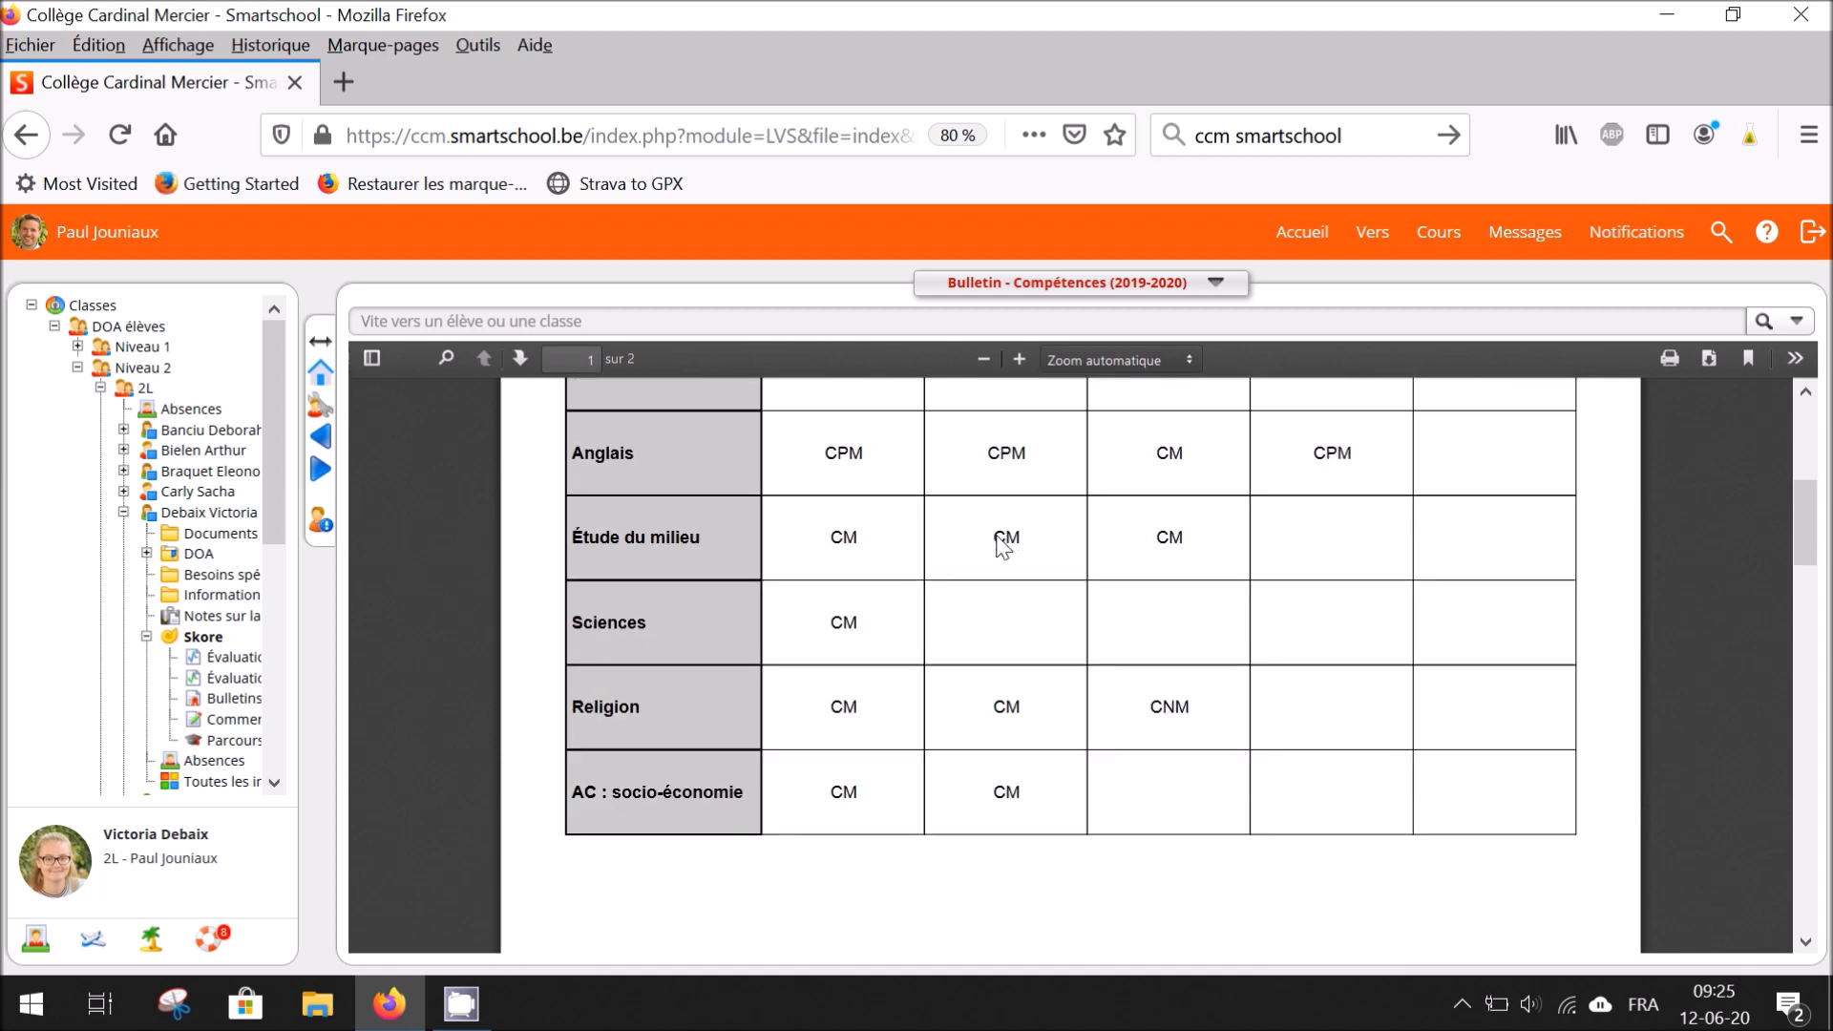
pyautogui.scroll(-7, 1003, 544)
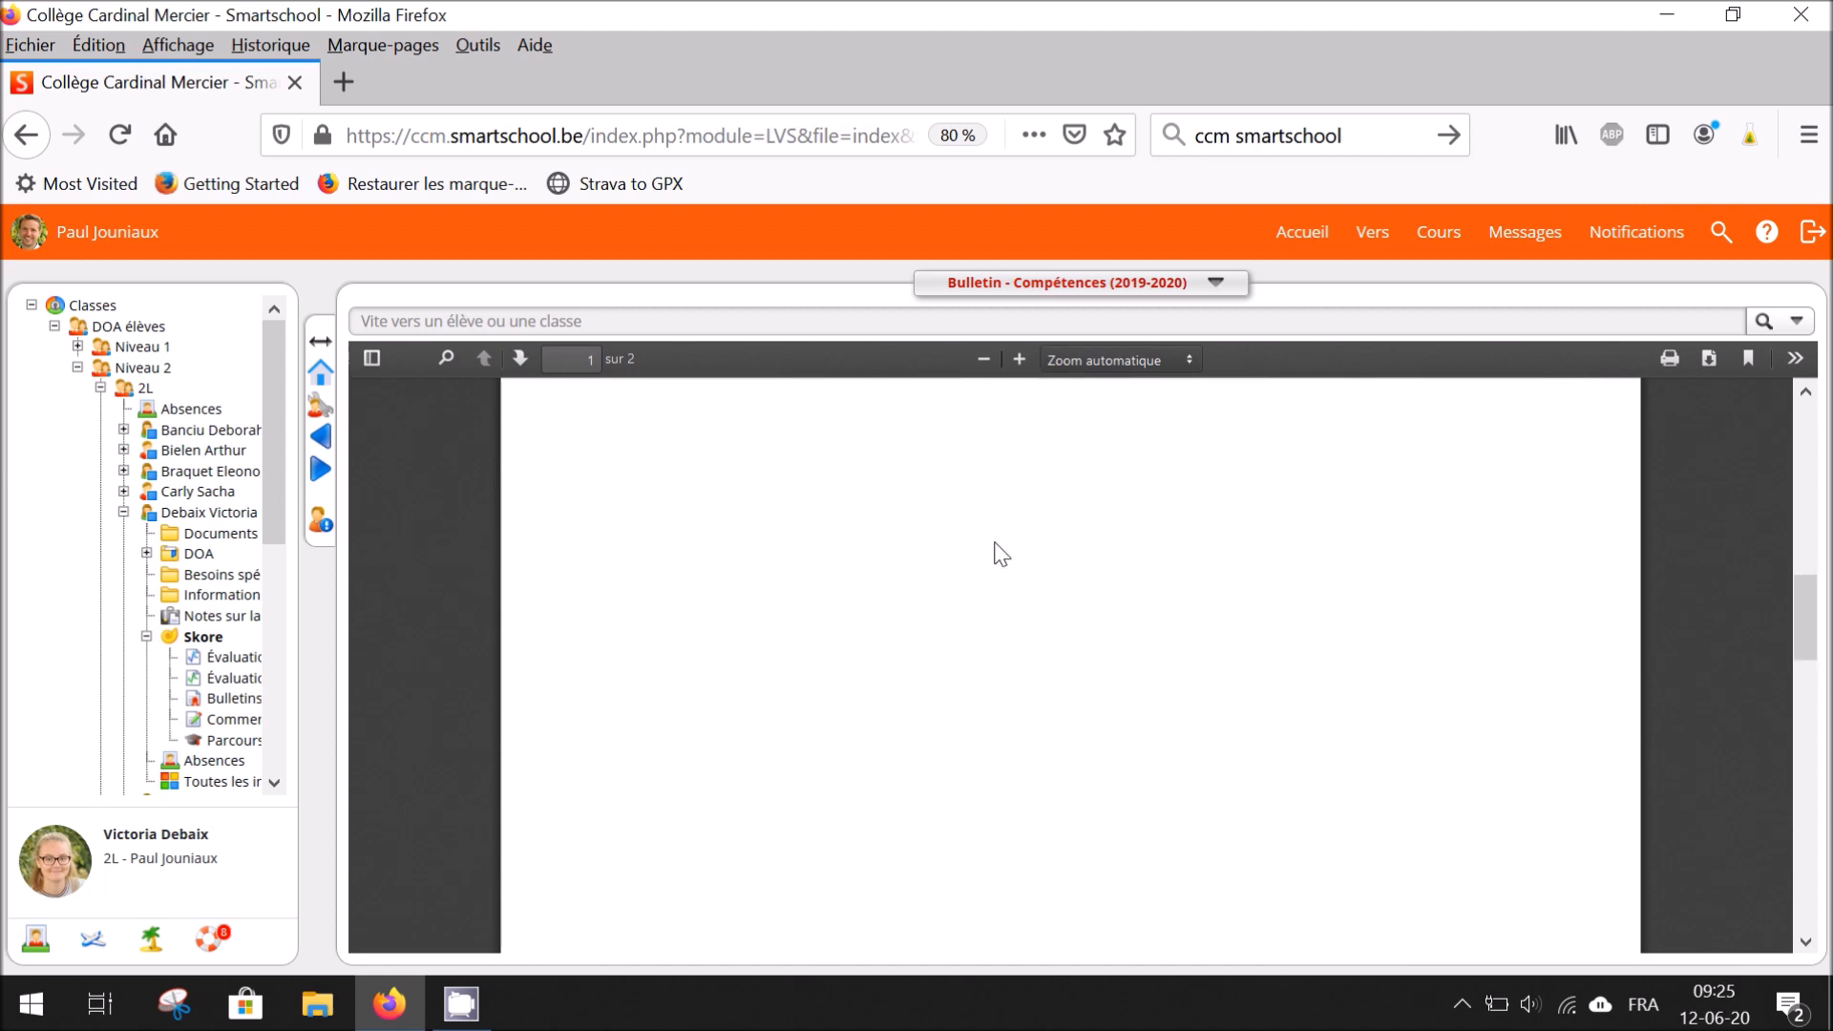
pyautogui.scroll(-6, 1001, 557)
pyautogui.scroll(-1, 998, 549)
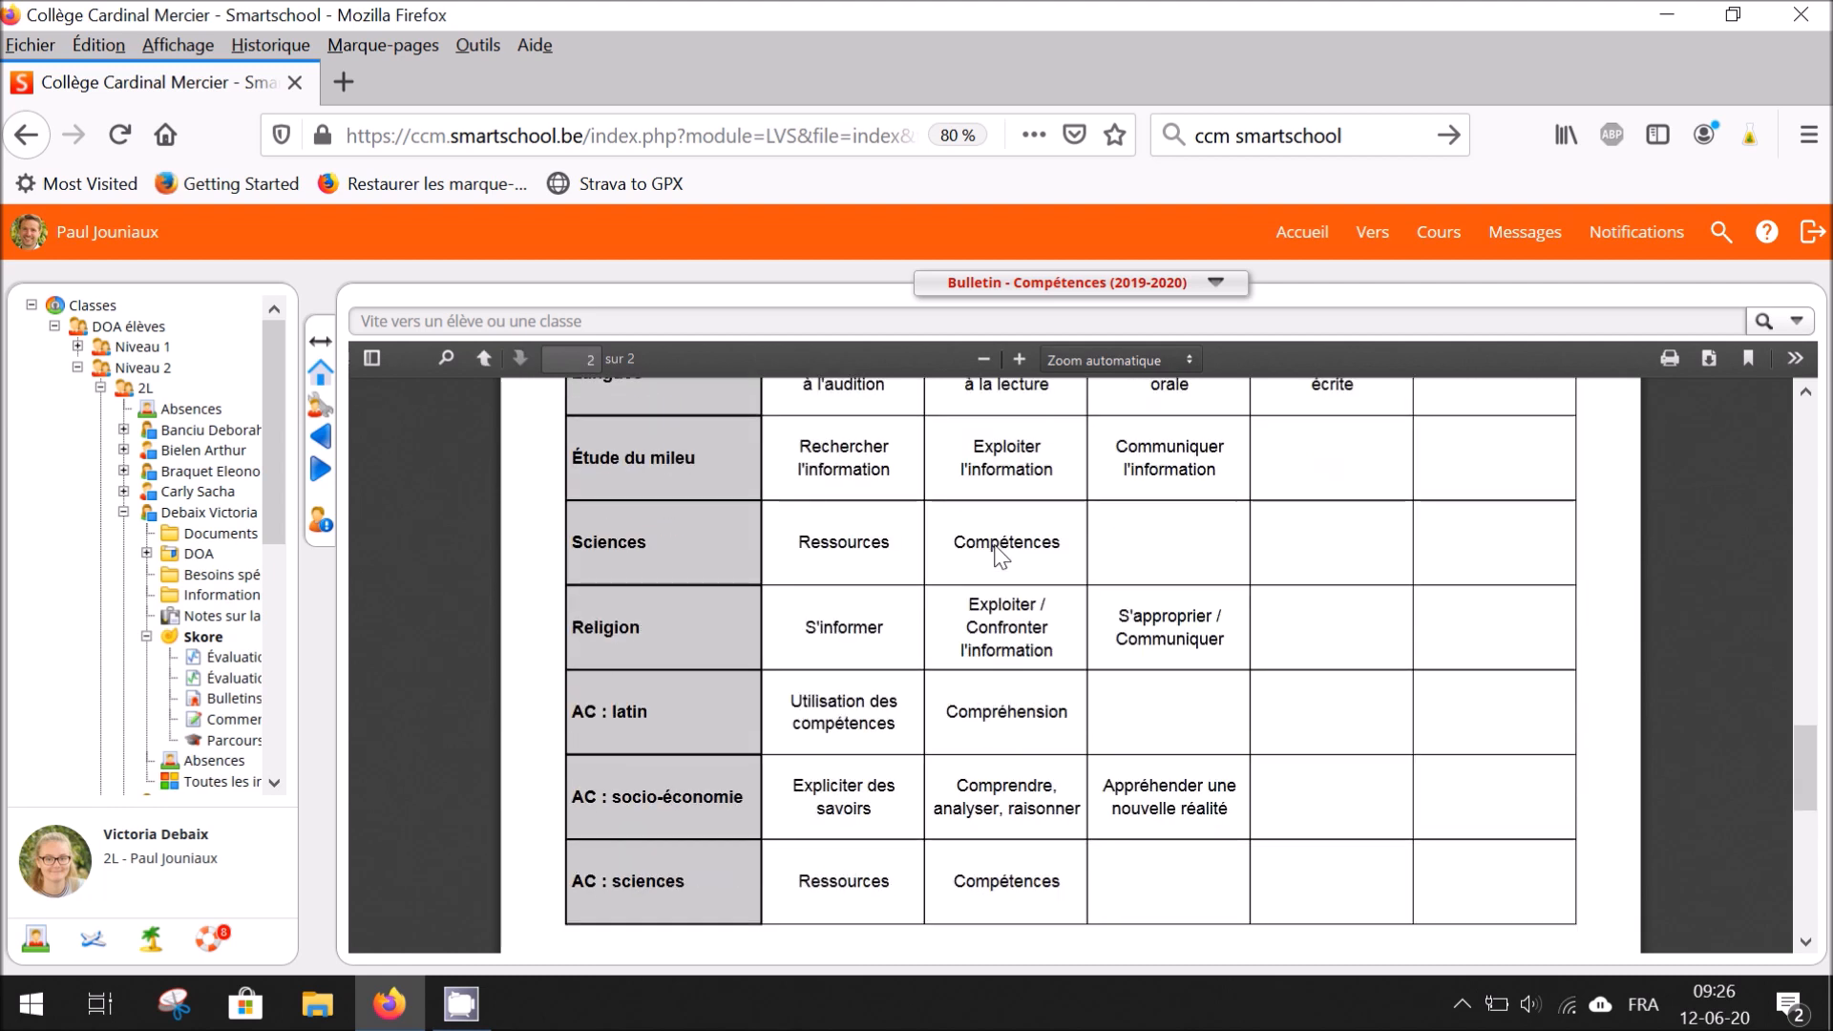
pyautogui.scroll(-2, 996, 546)
pyautogui.scroll(16, 996, 546)
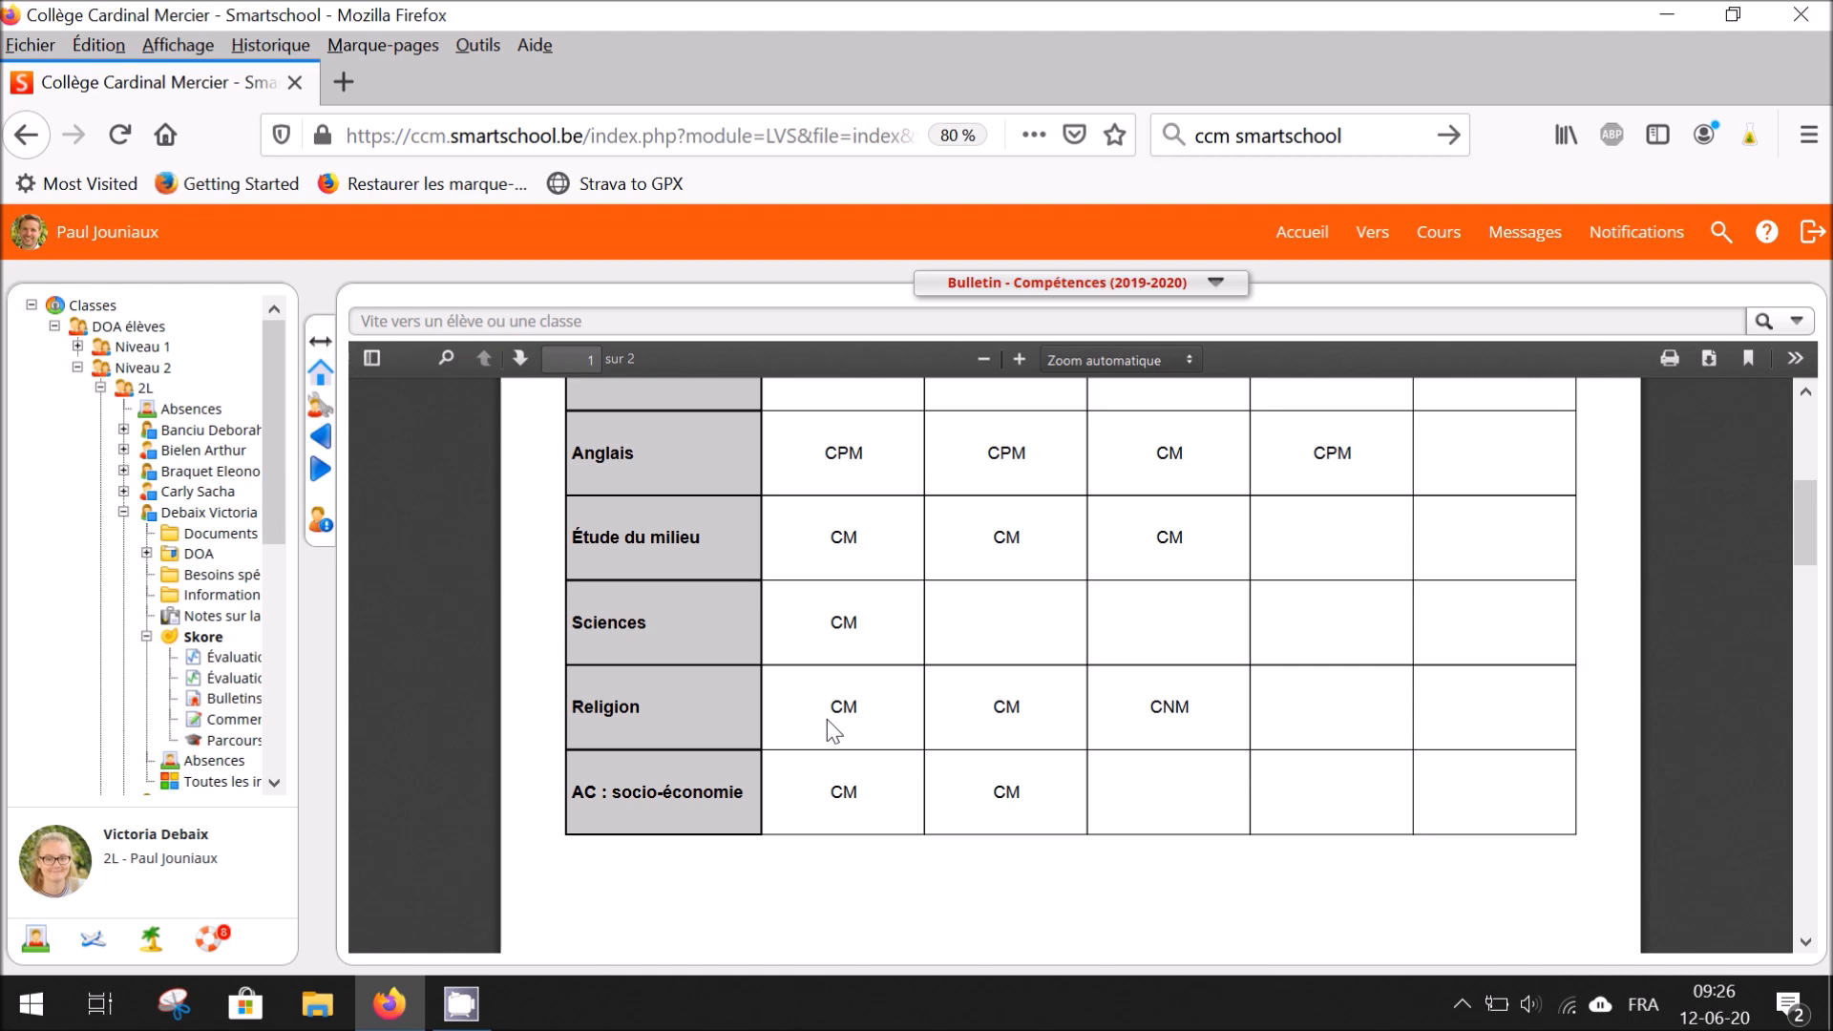
pyautogui.scroll(-4, 841, 719)
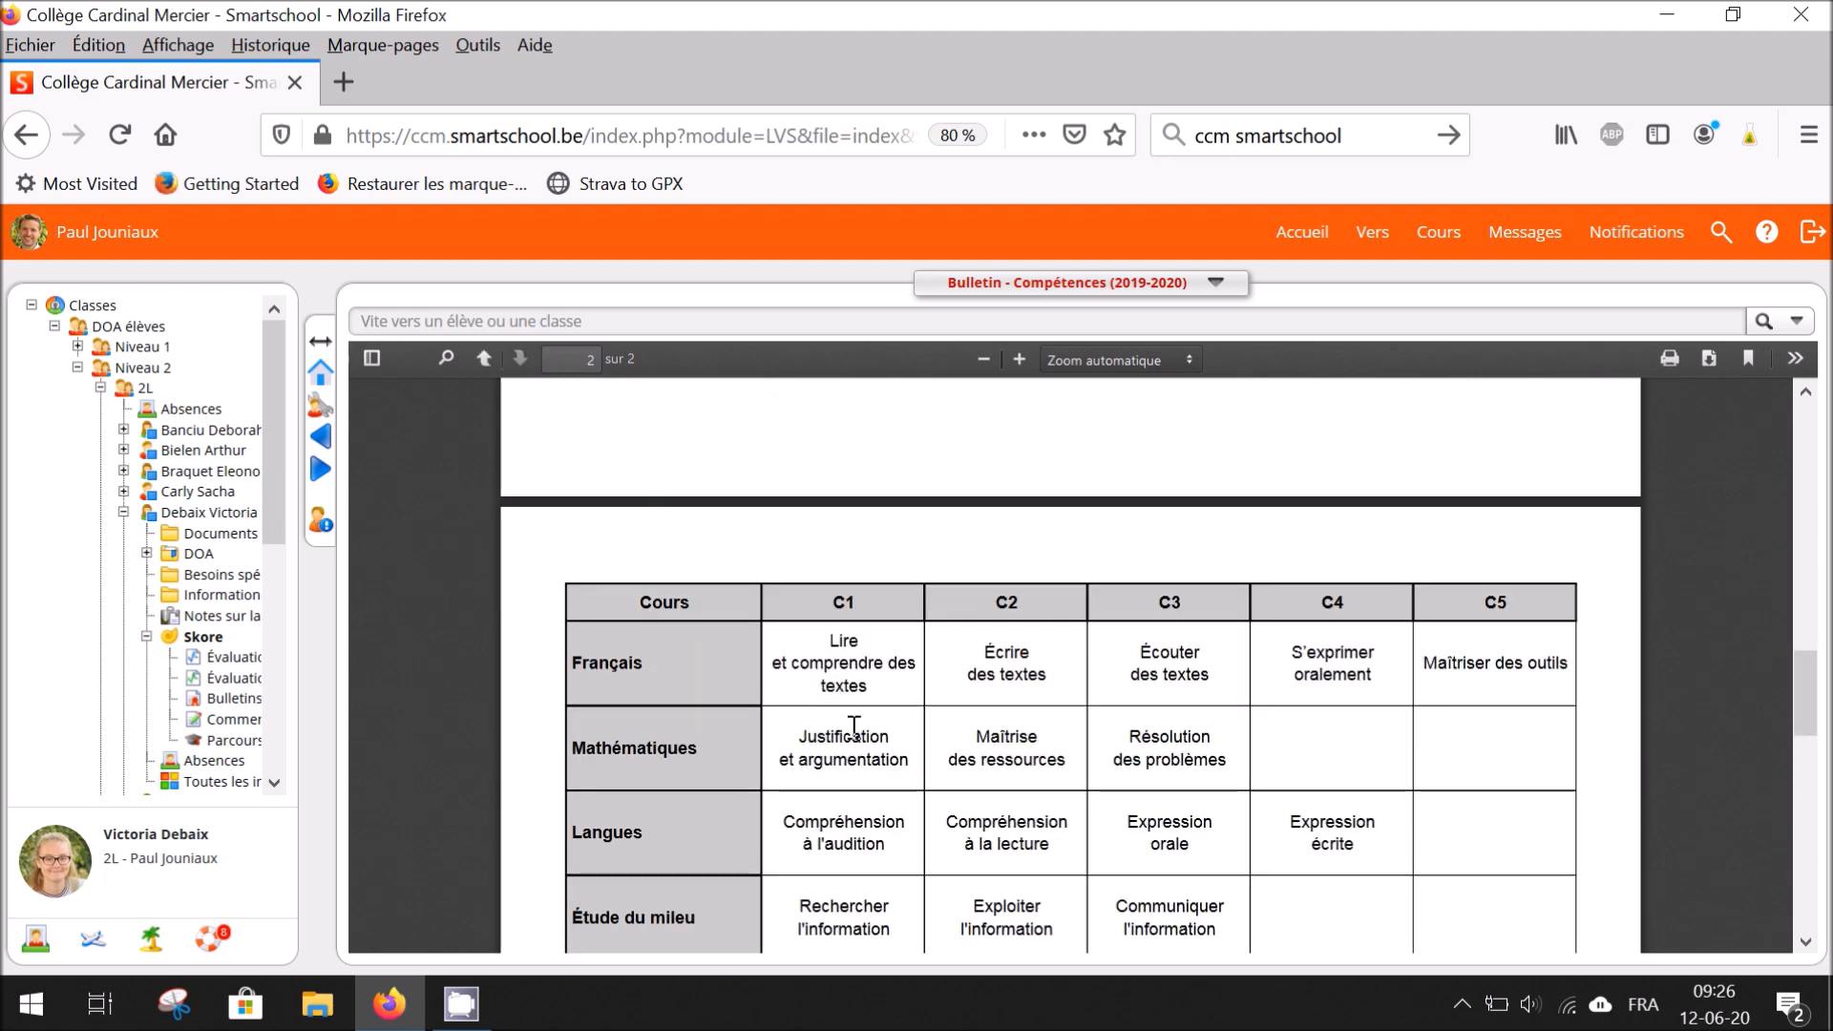
pyautogui.scroll(-6, 853, 728)
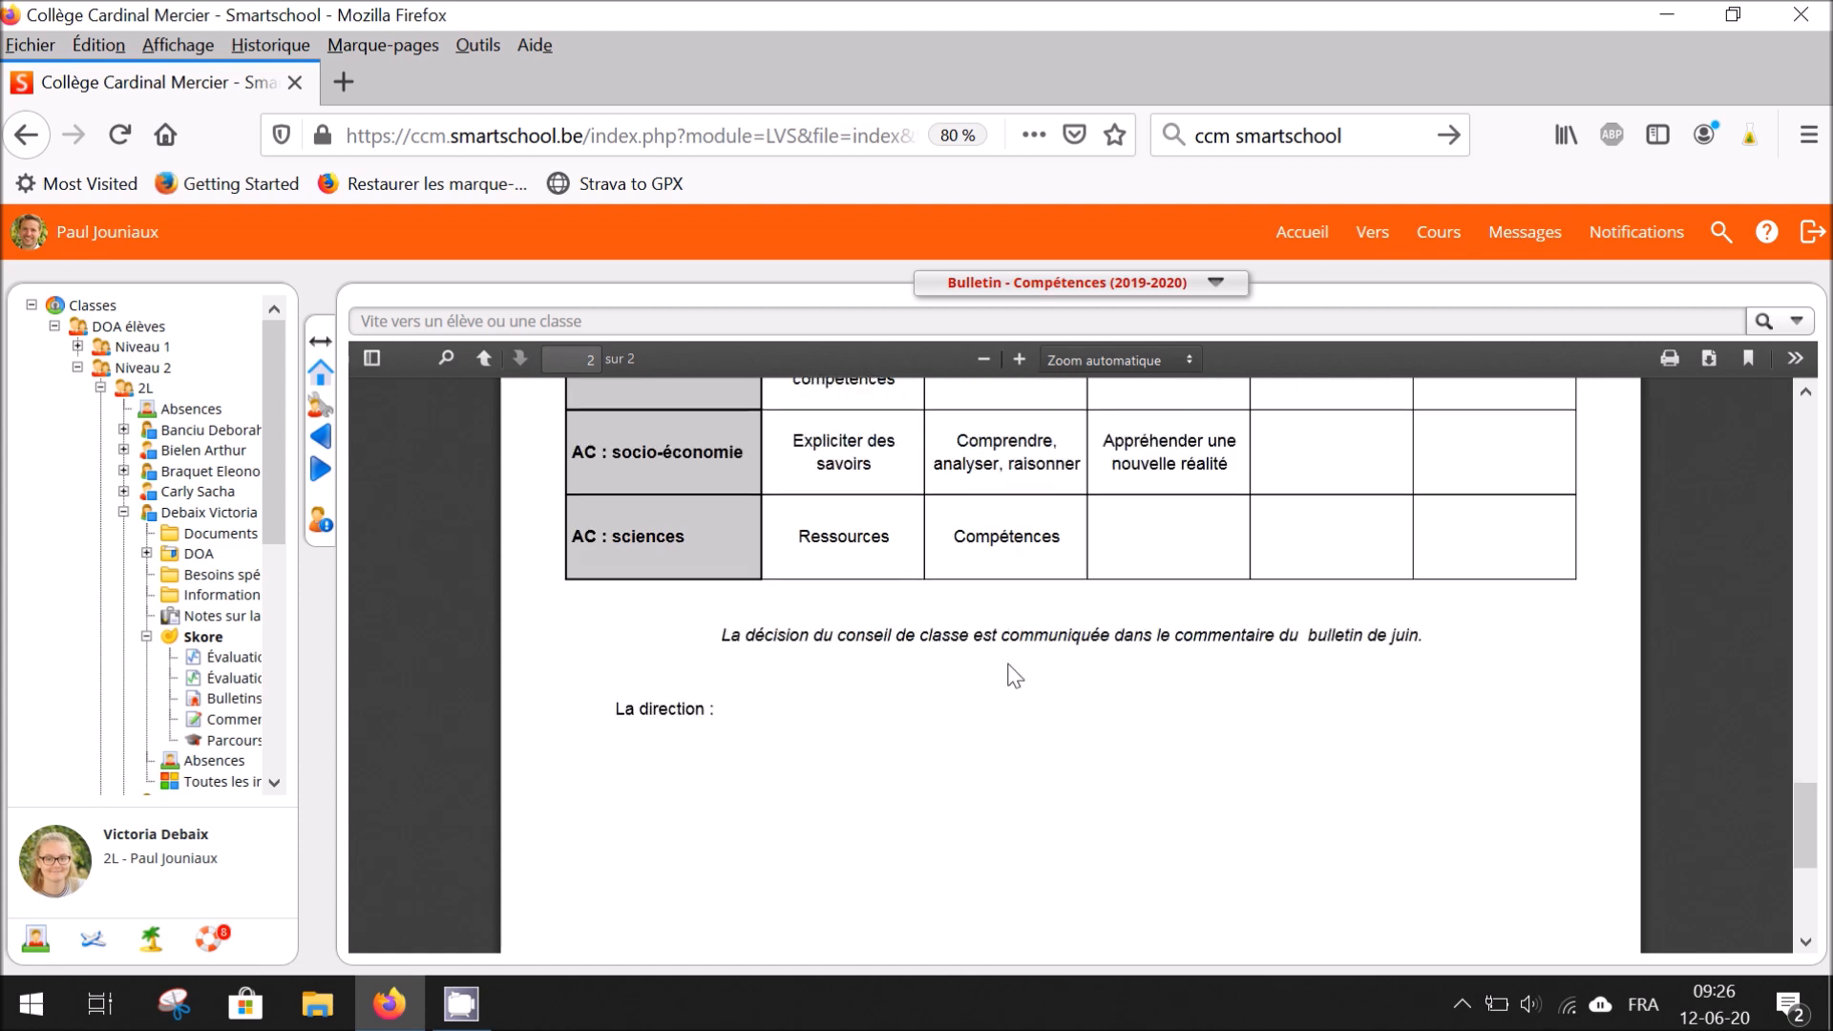
# Step: Open the Skore gradebook for class 2L with the Globalisation (DOA) course and display the Globalisation Juin bulletin
pyautogui.click(1380, 246)
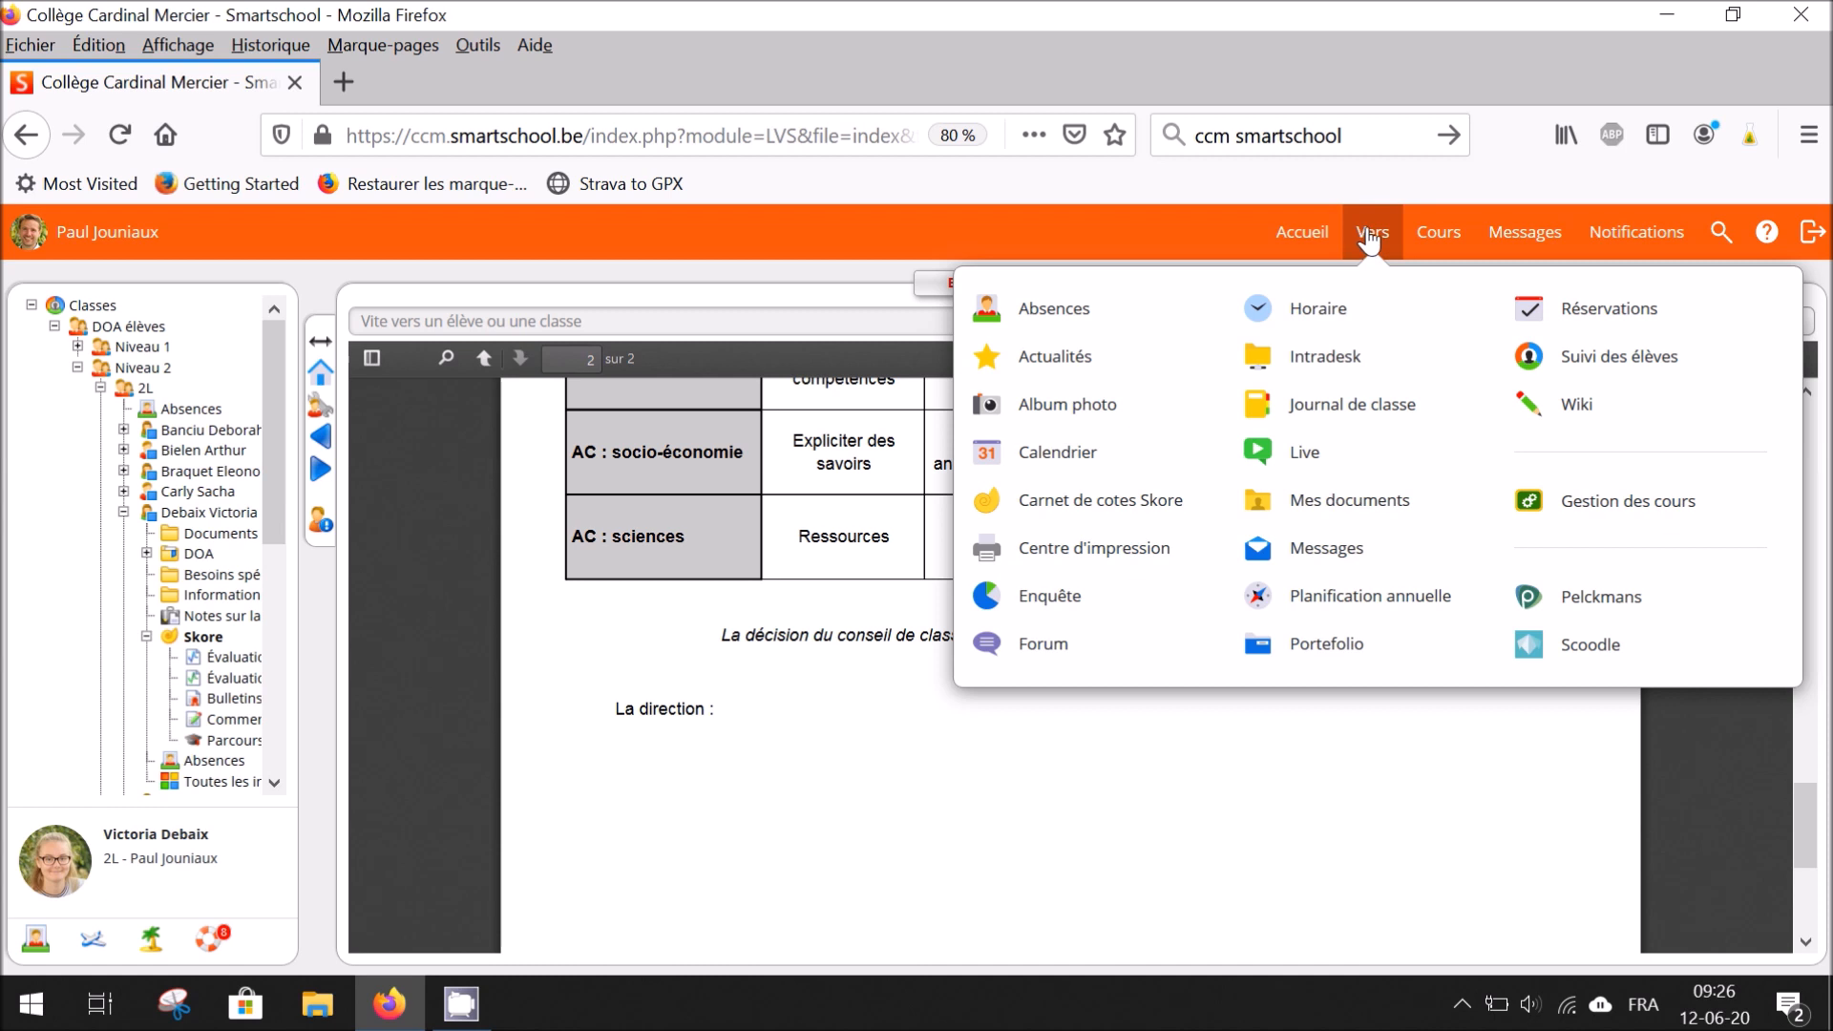
pyautogui.click(1045, 518)
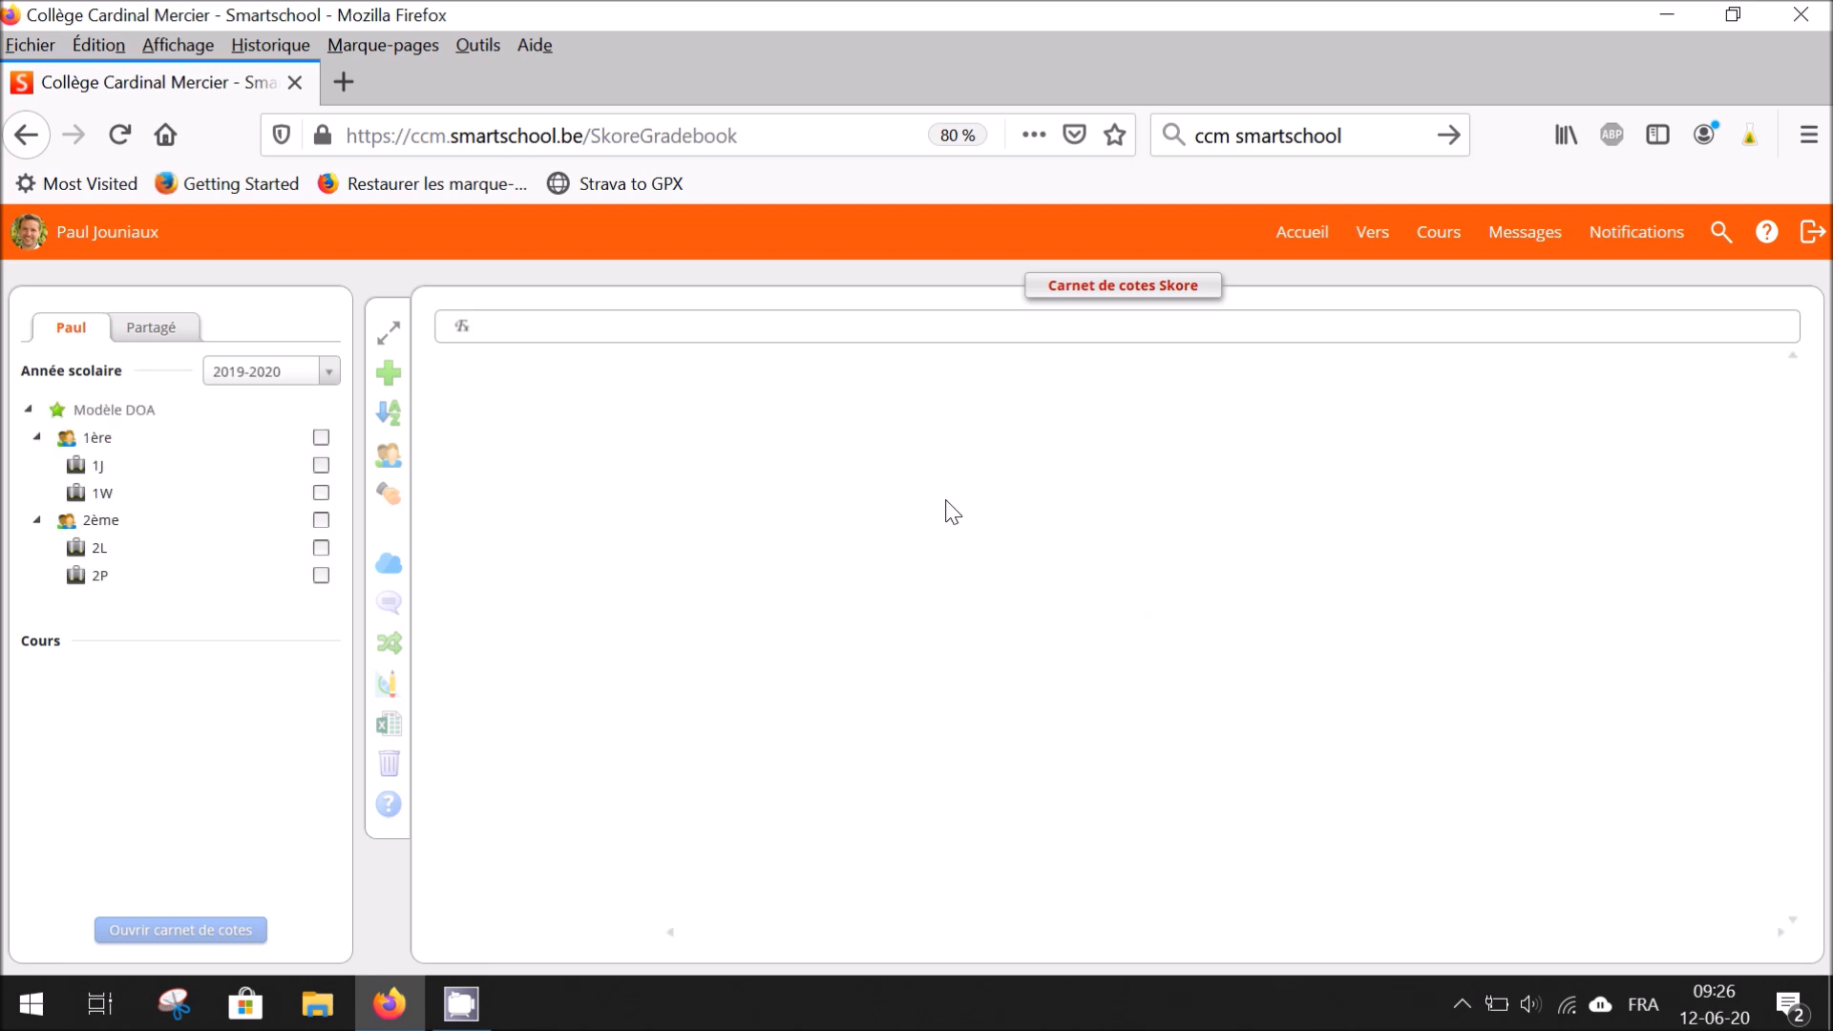
pyautogui.click(322, 550)
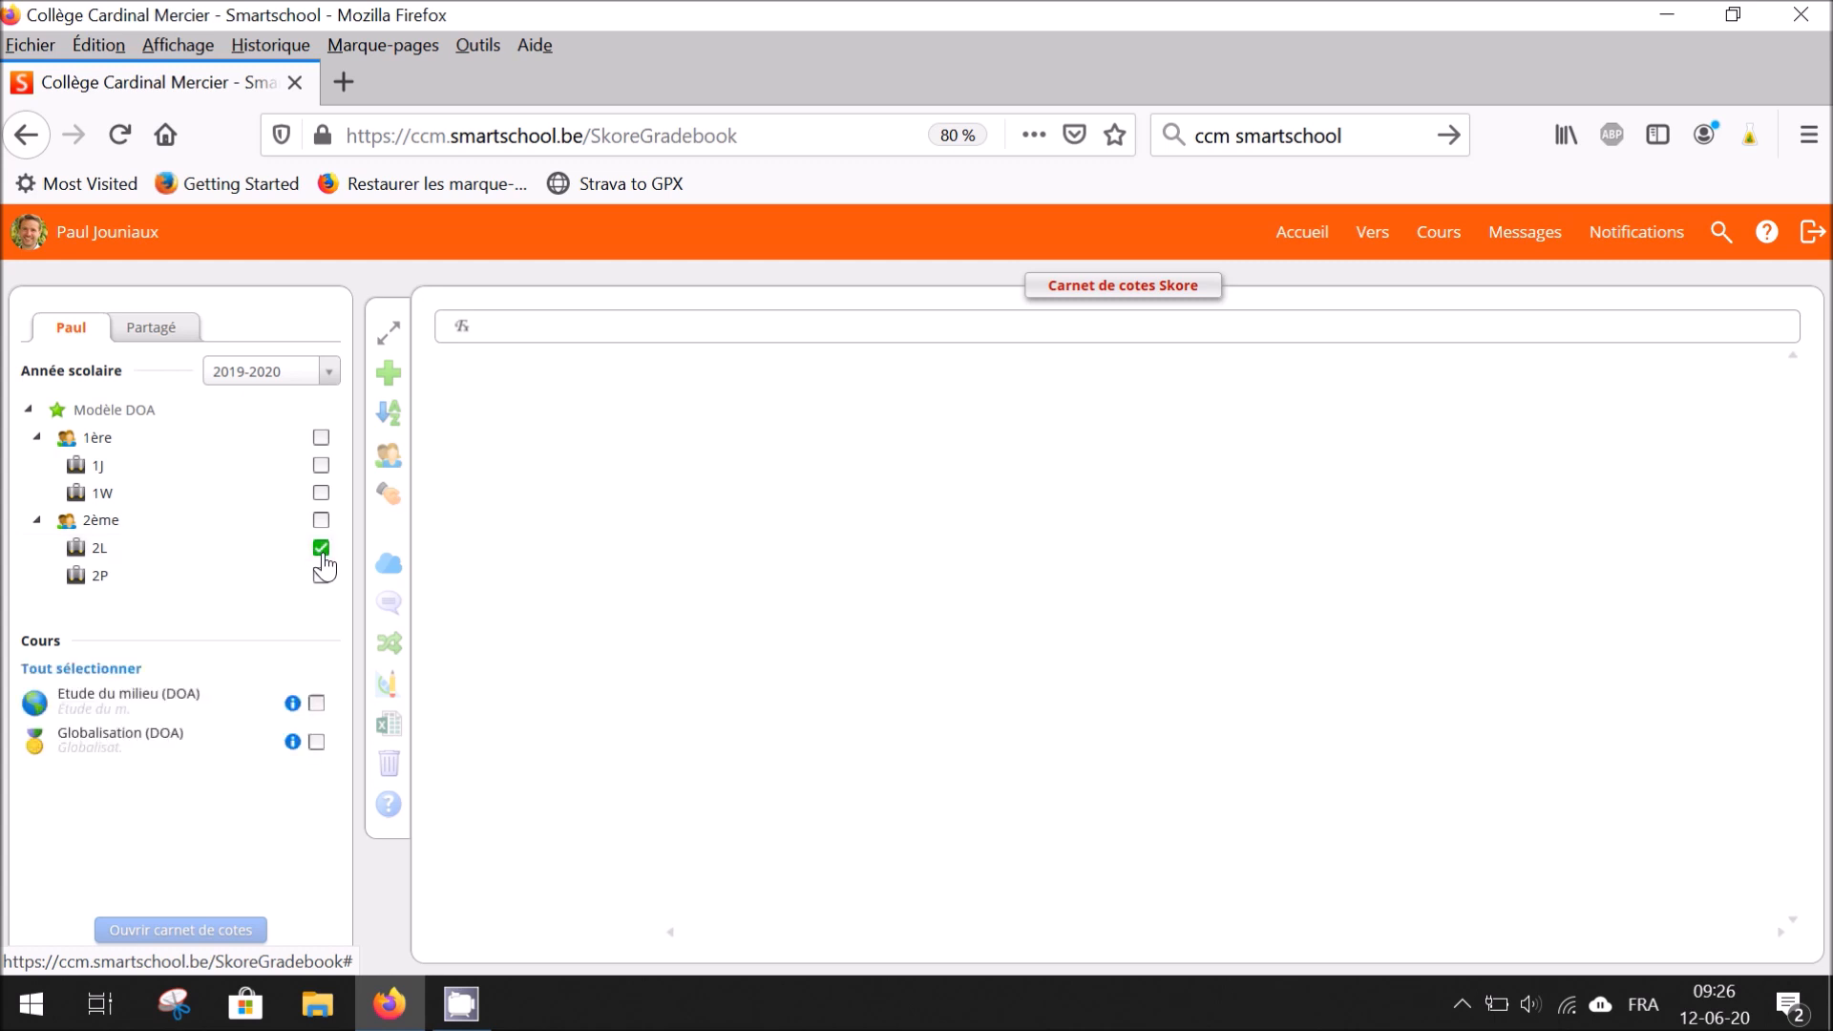
pyautogui.click(317, 741)
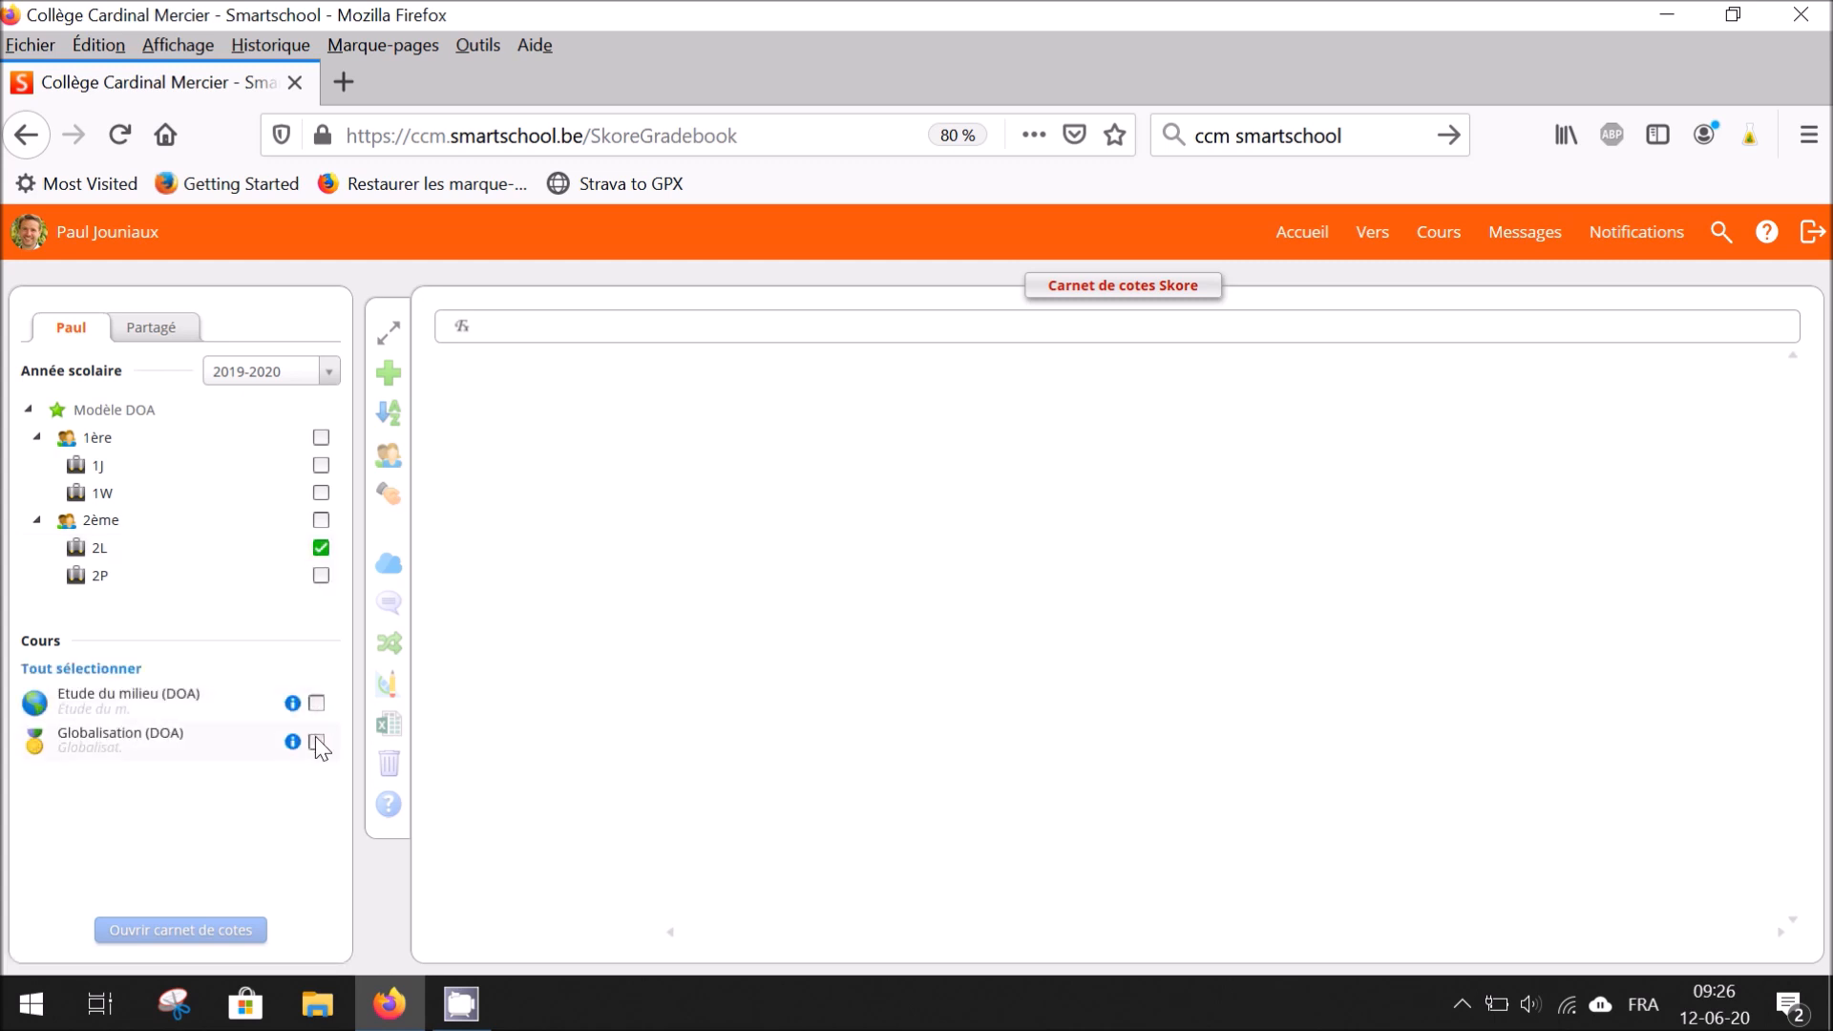
pyautogui.click(247, 931)
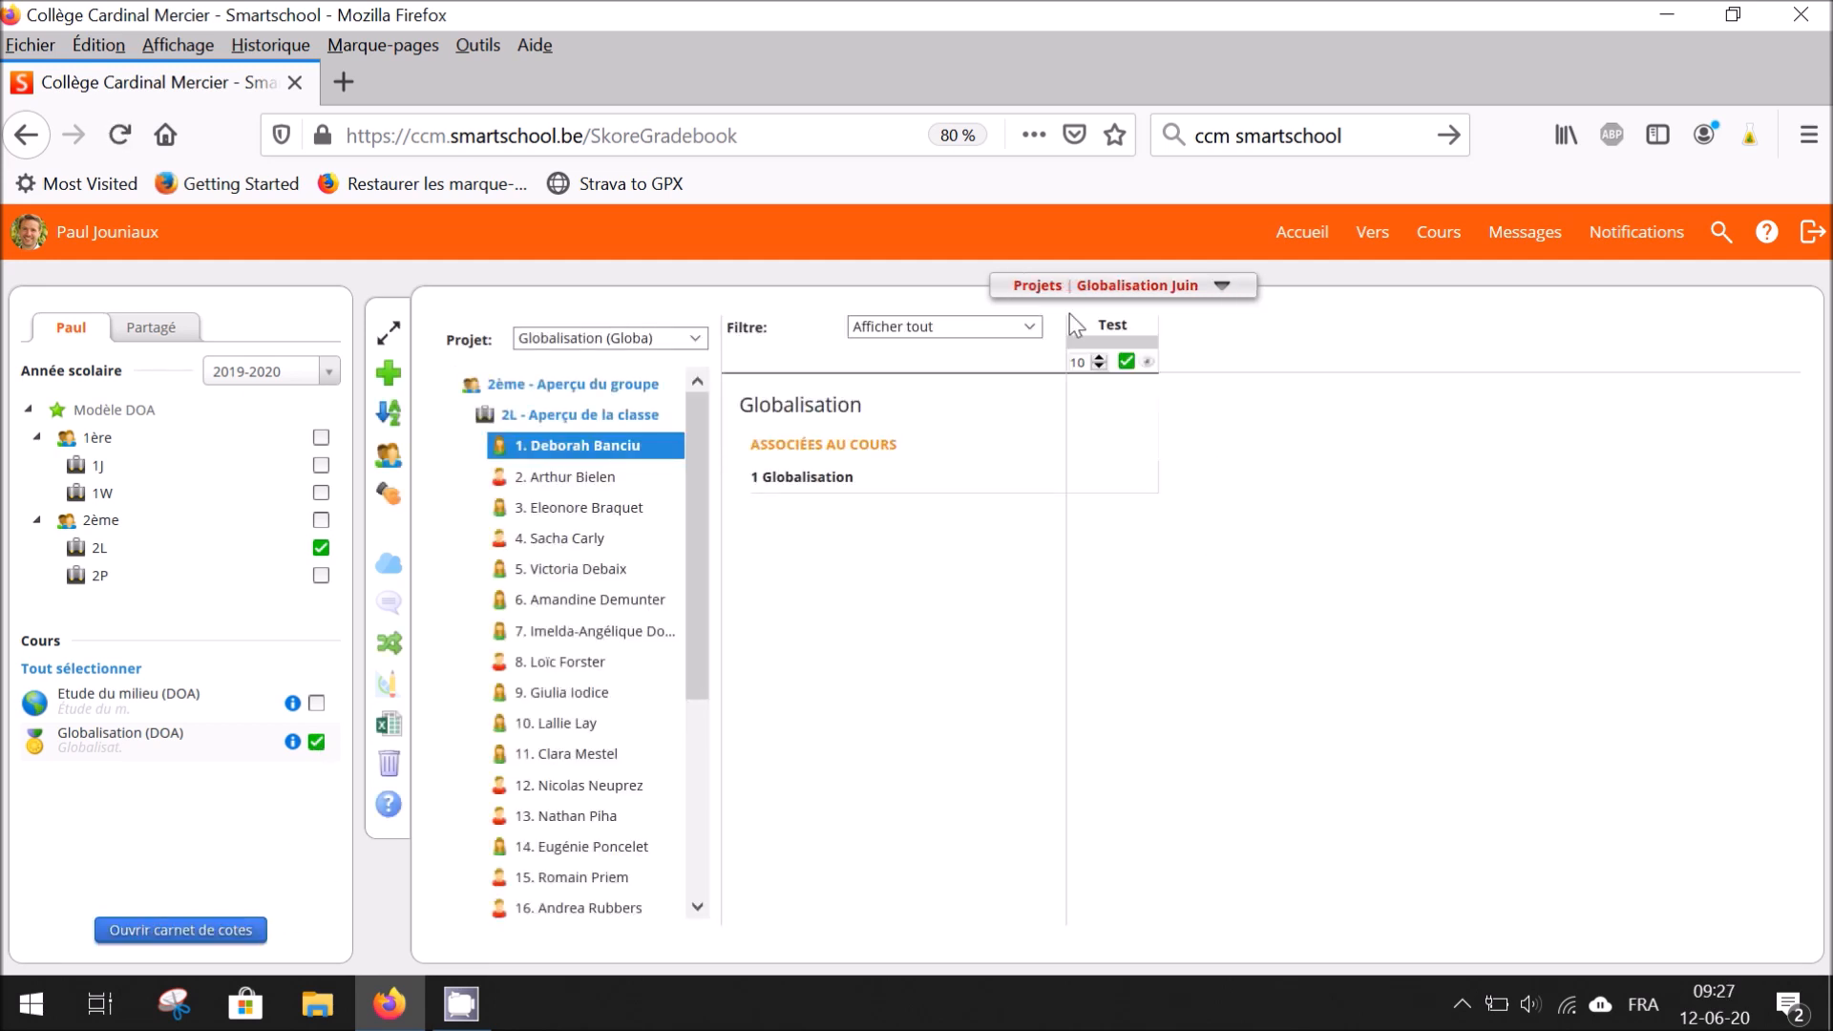
pyautogui.click(1077, 287)
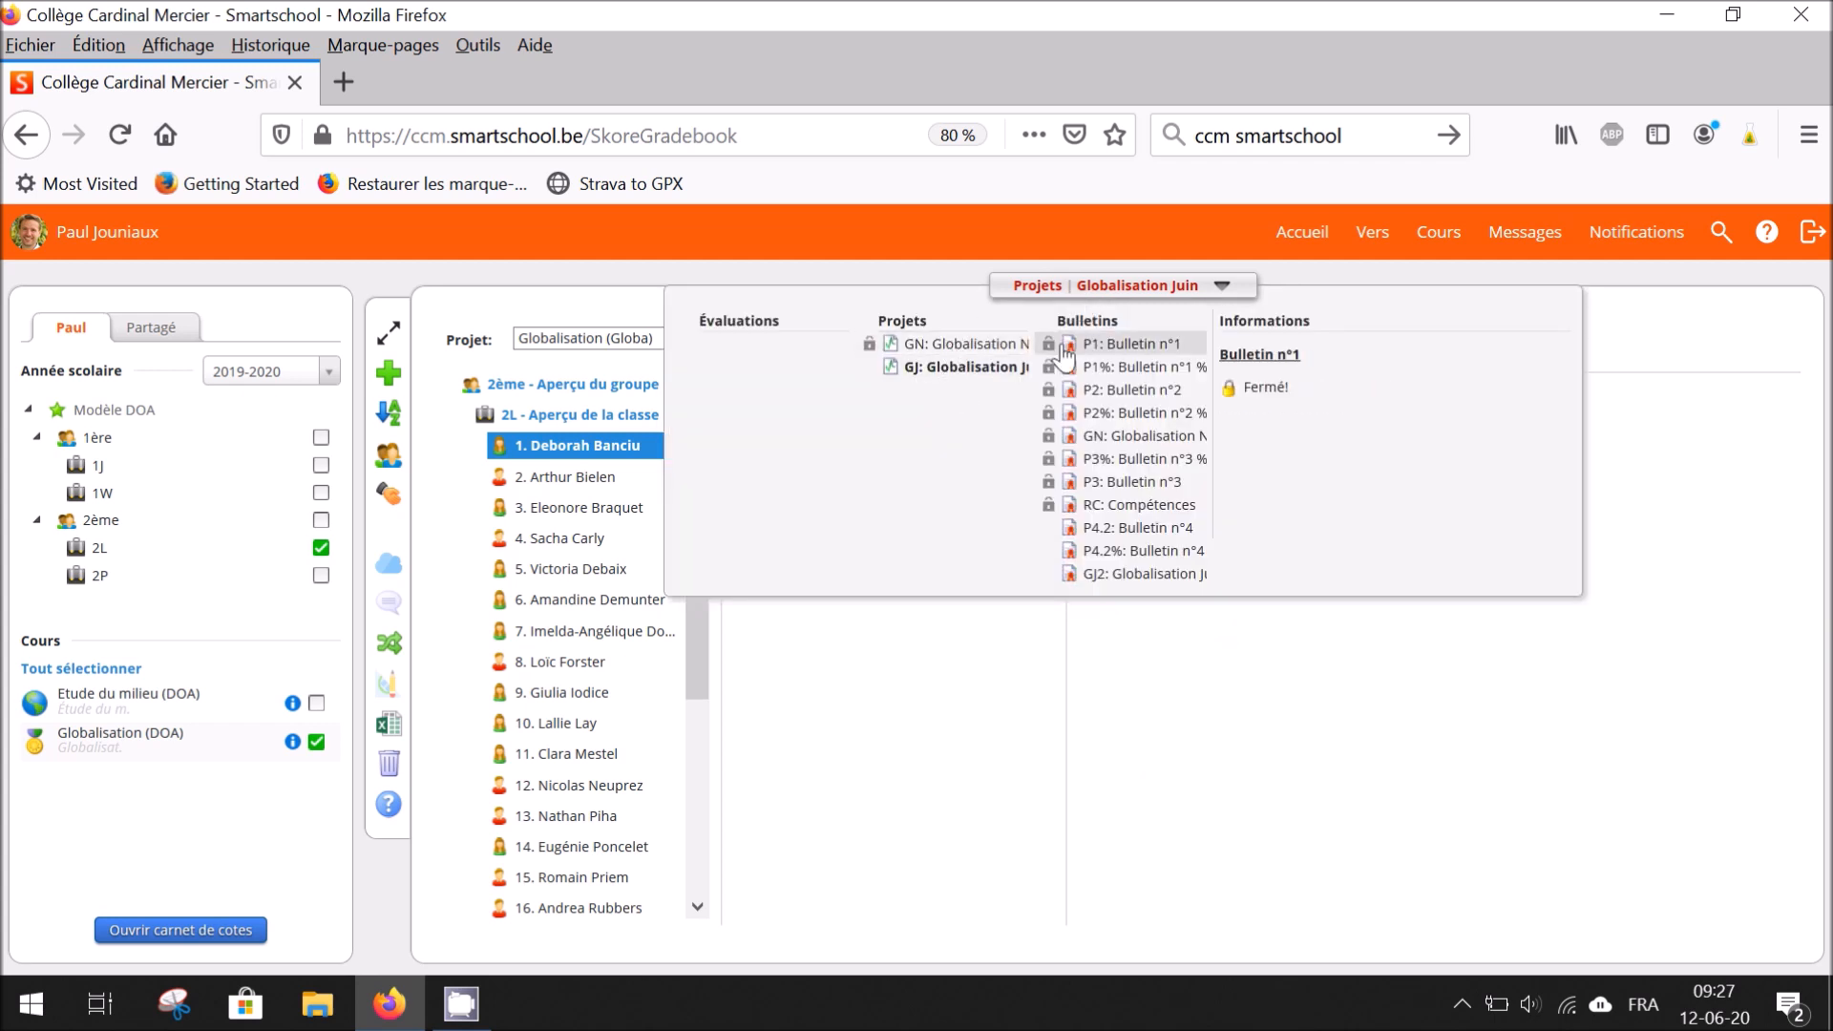
pyautogui.click(1135, 573)
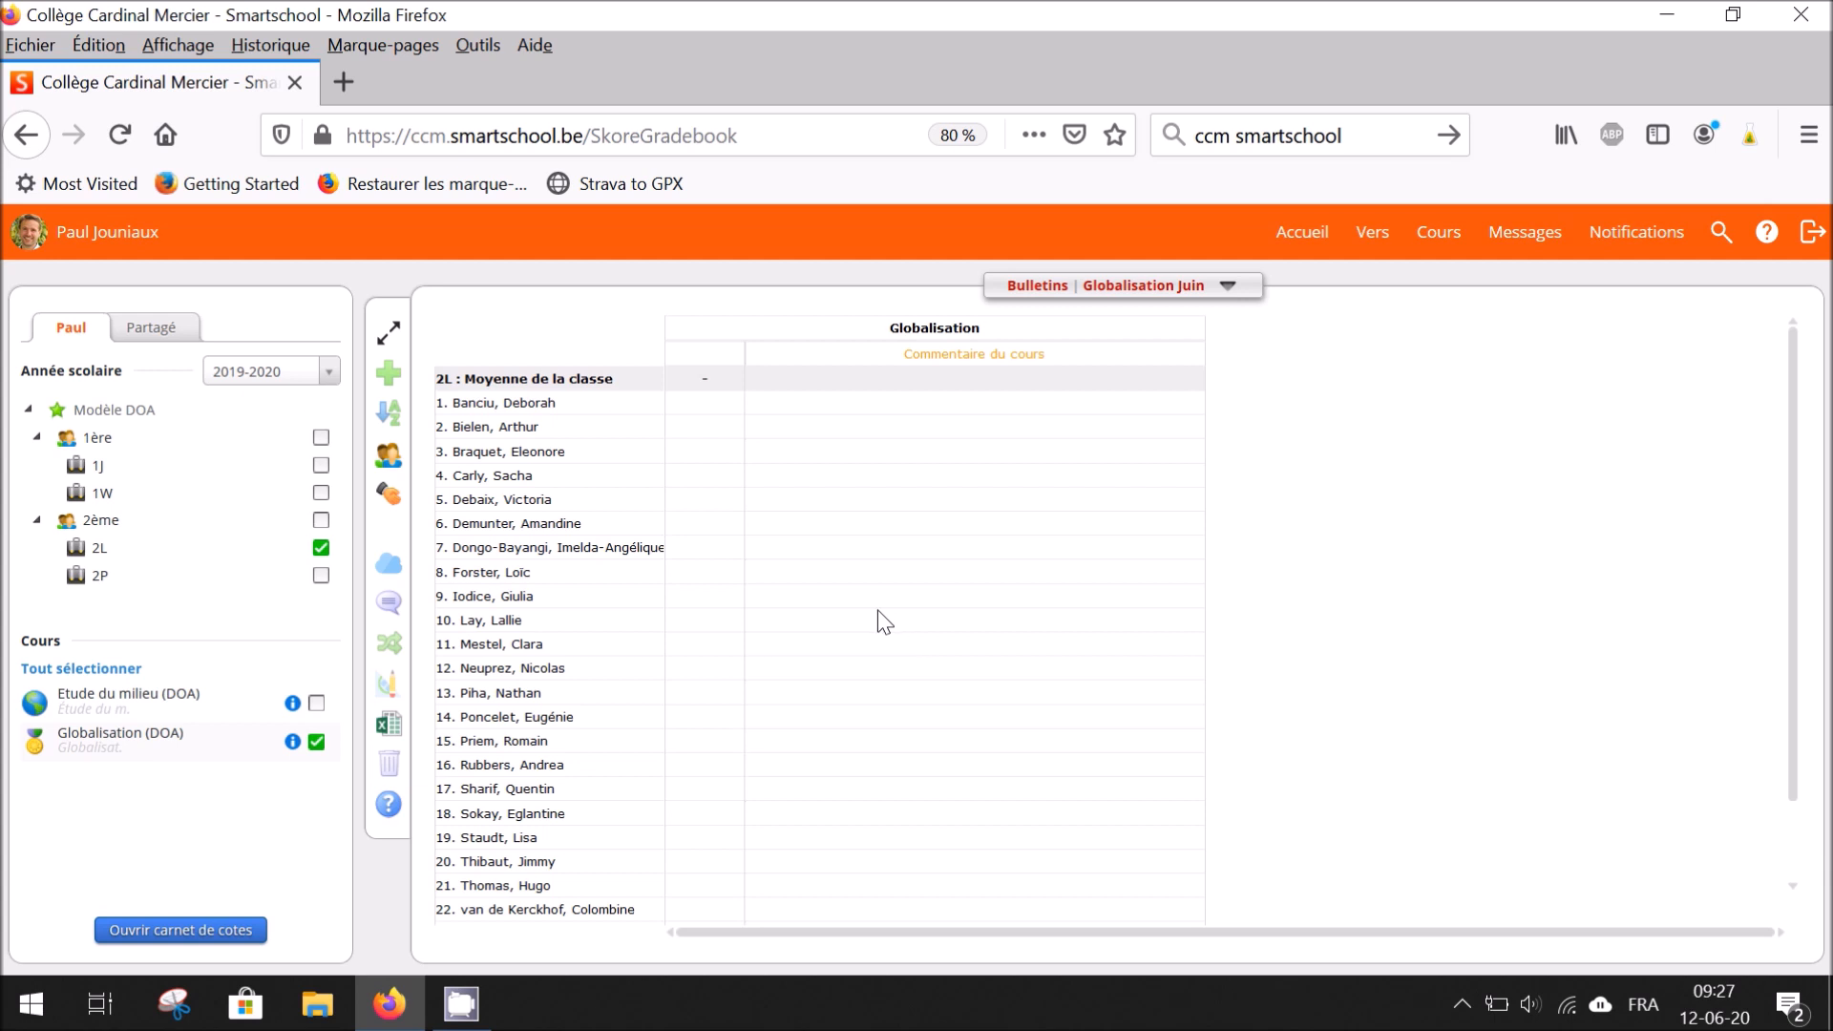
# Step: Try entering free text directly in the first pupil's course comment cell, and clear it again
pyautogui.click(856, 406)
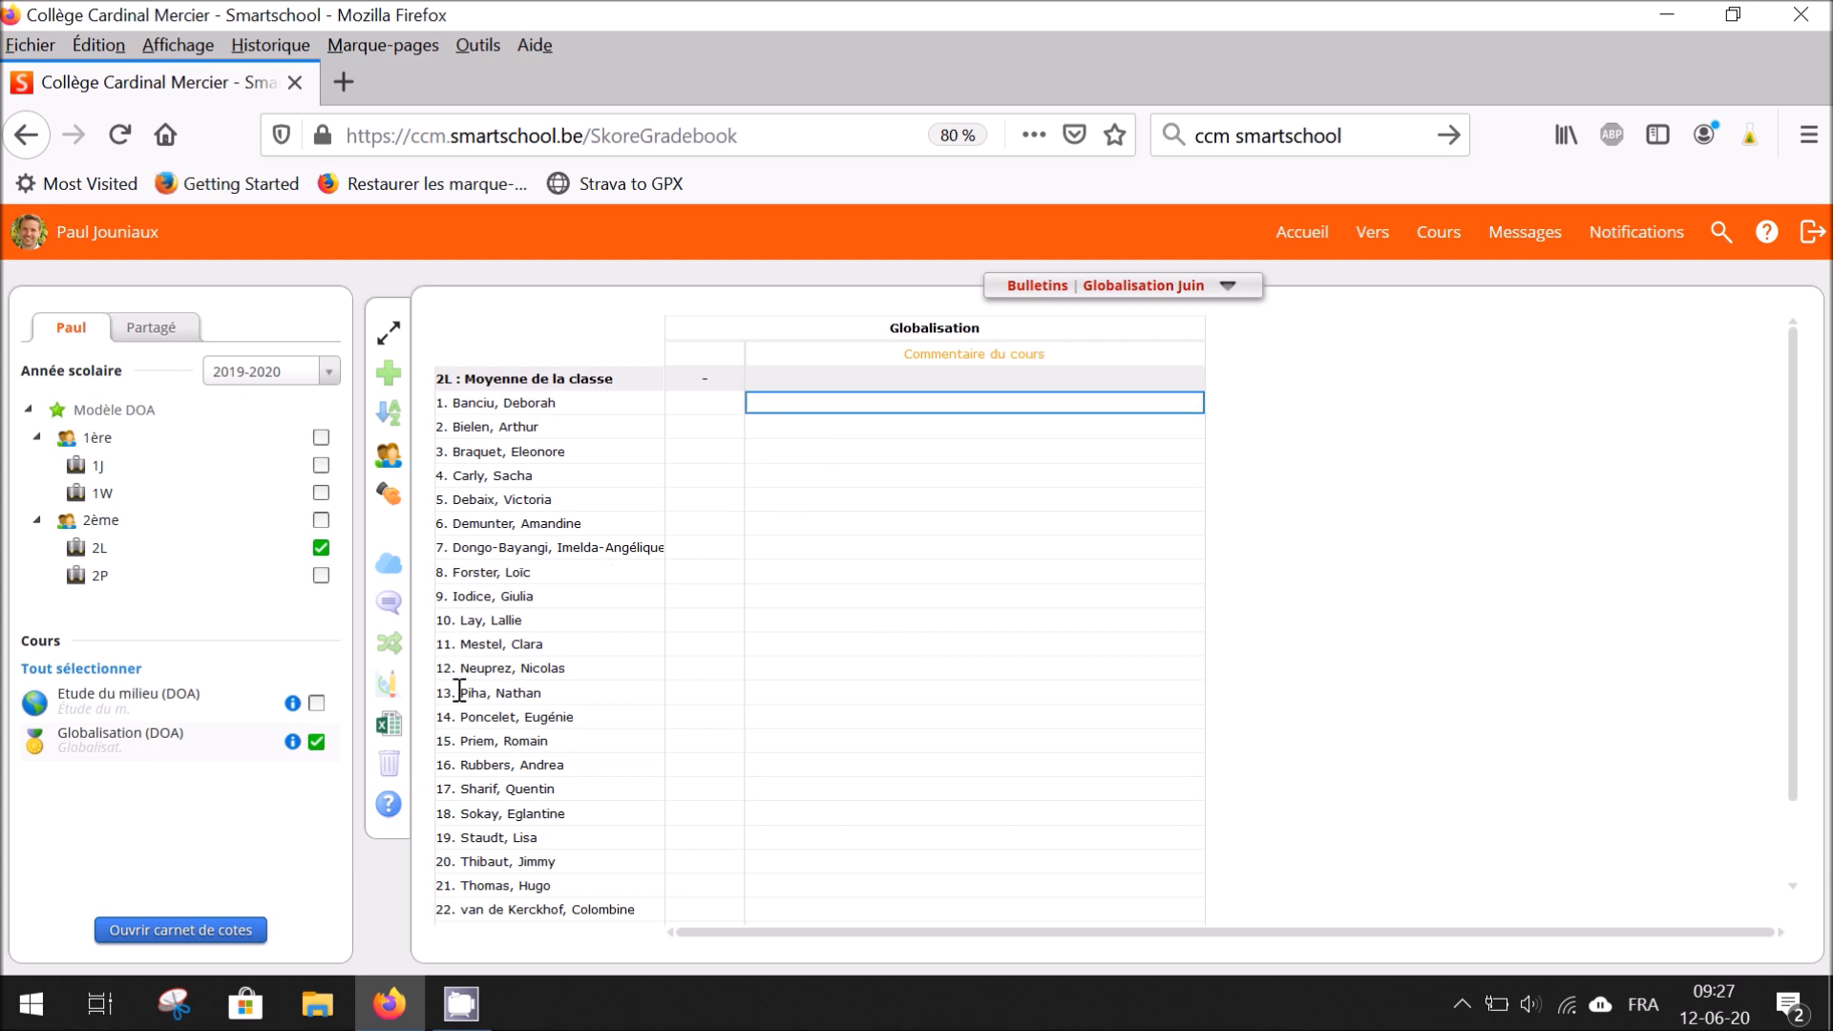
pyautogui.write('jfcxffxtg')
pyautogui.press('BackSpace')
pyautogui.press('BackSpace')
pyautogui.press('BackSpace')
pyautogui.press('BackSpace')
pyautogui.press('BackSpace')
pyautogui.press('BackSpace')
pyautogui.press('BackSpace')
pyautogui.press('BackSpace')
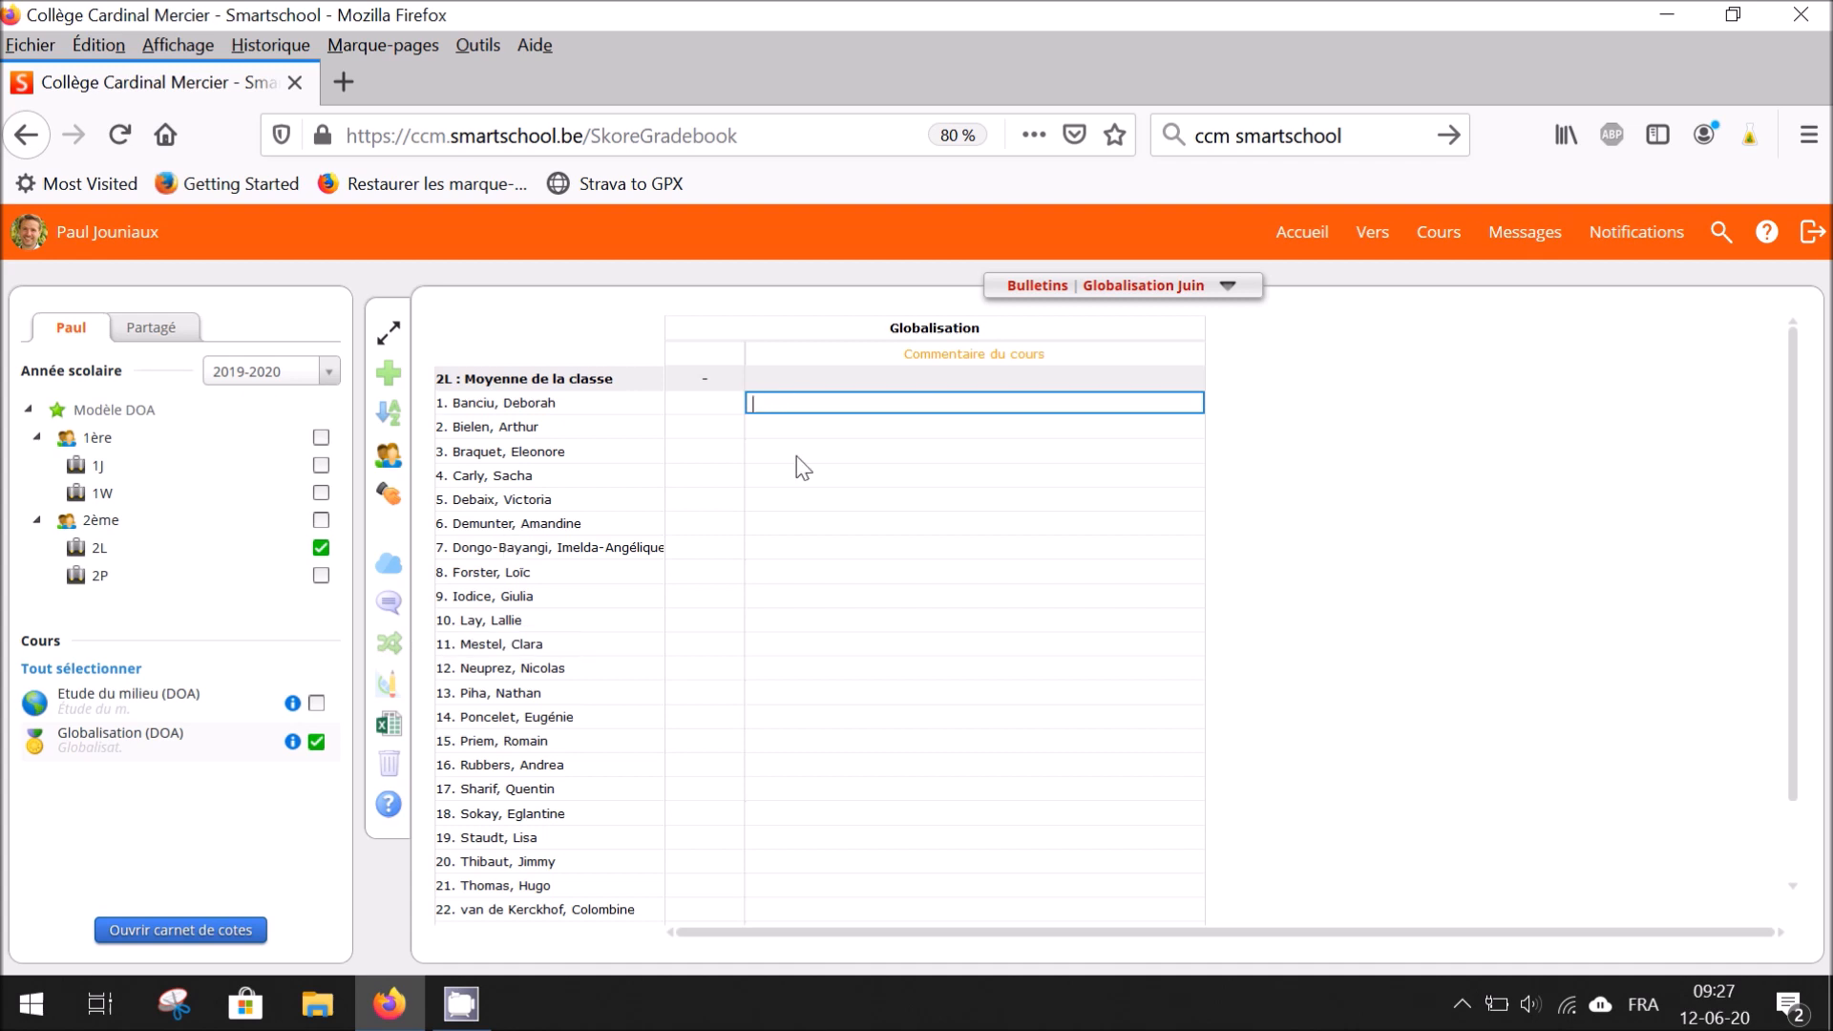
# Step: Compose the first pupil's comment from the school comments "AU TERME DE LA PREMIERE ANNEE COMMUNE" and "Le conseil de classe est favorable au choix d'option"
pyautogui.click(387, 616)
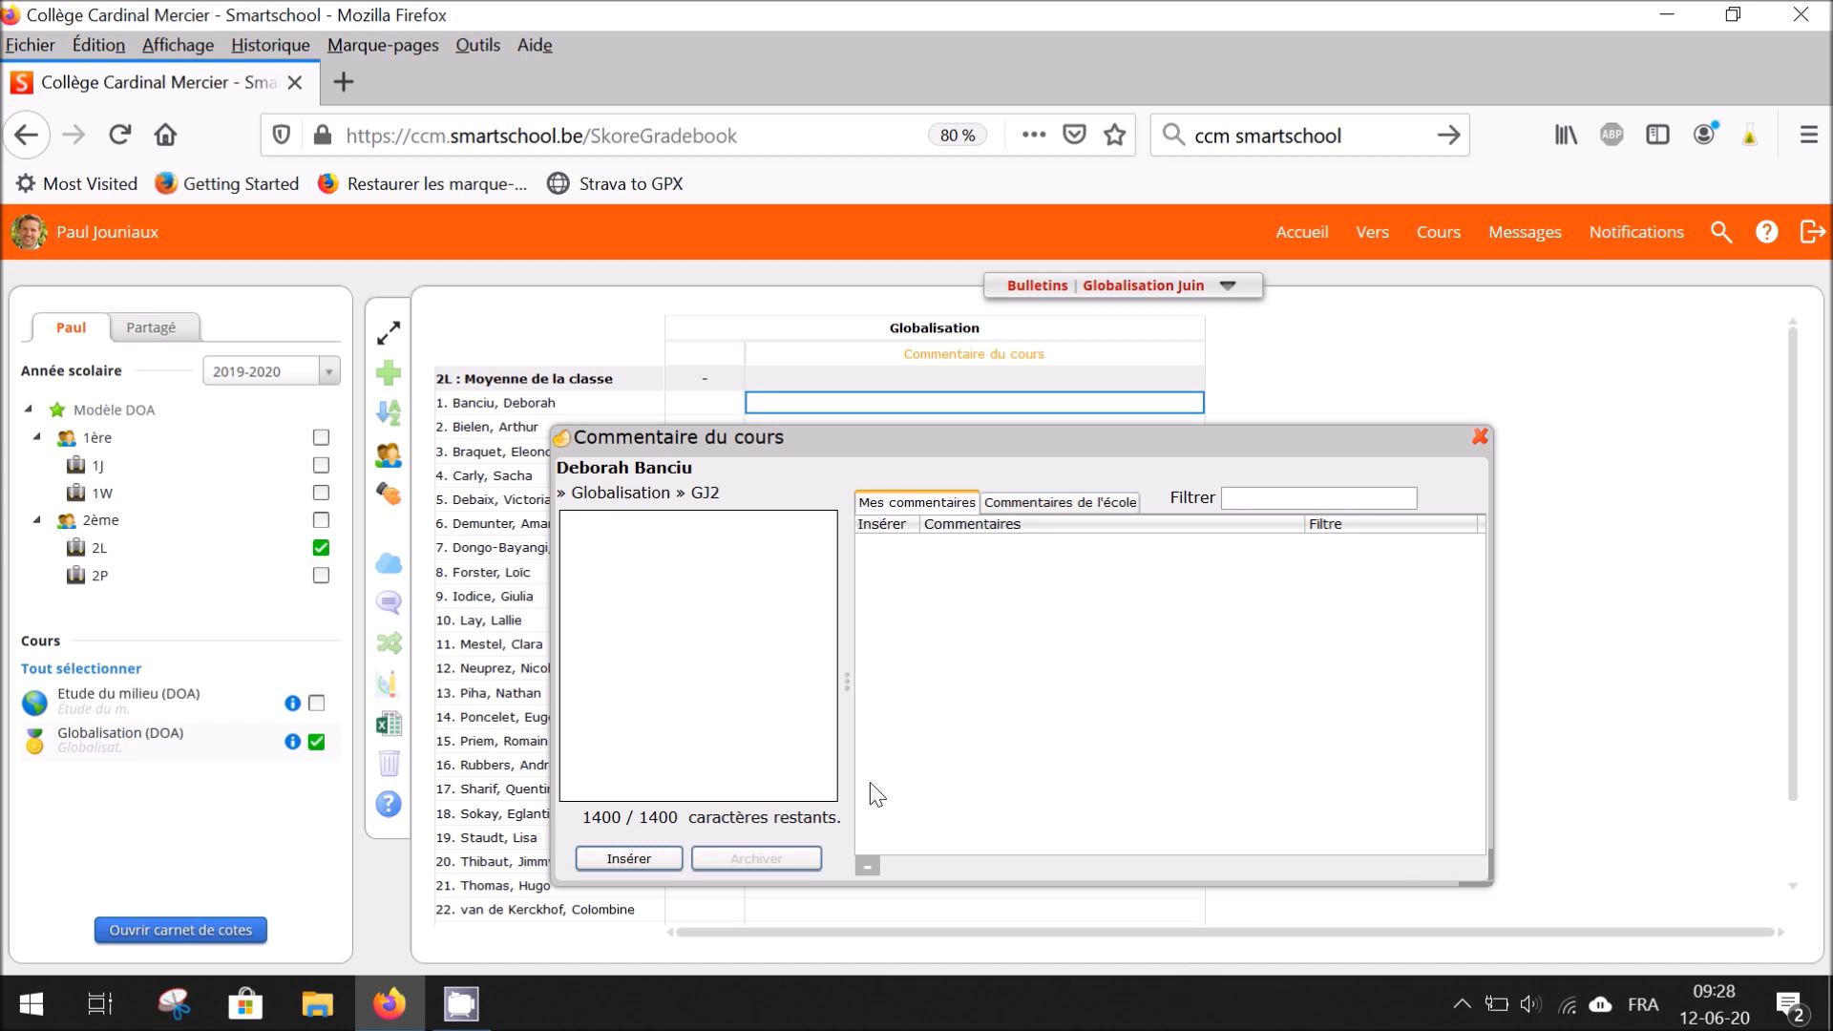
pyautogui.click(1038, 508)
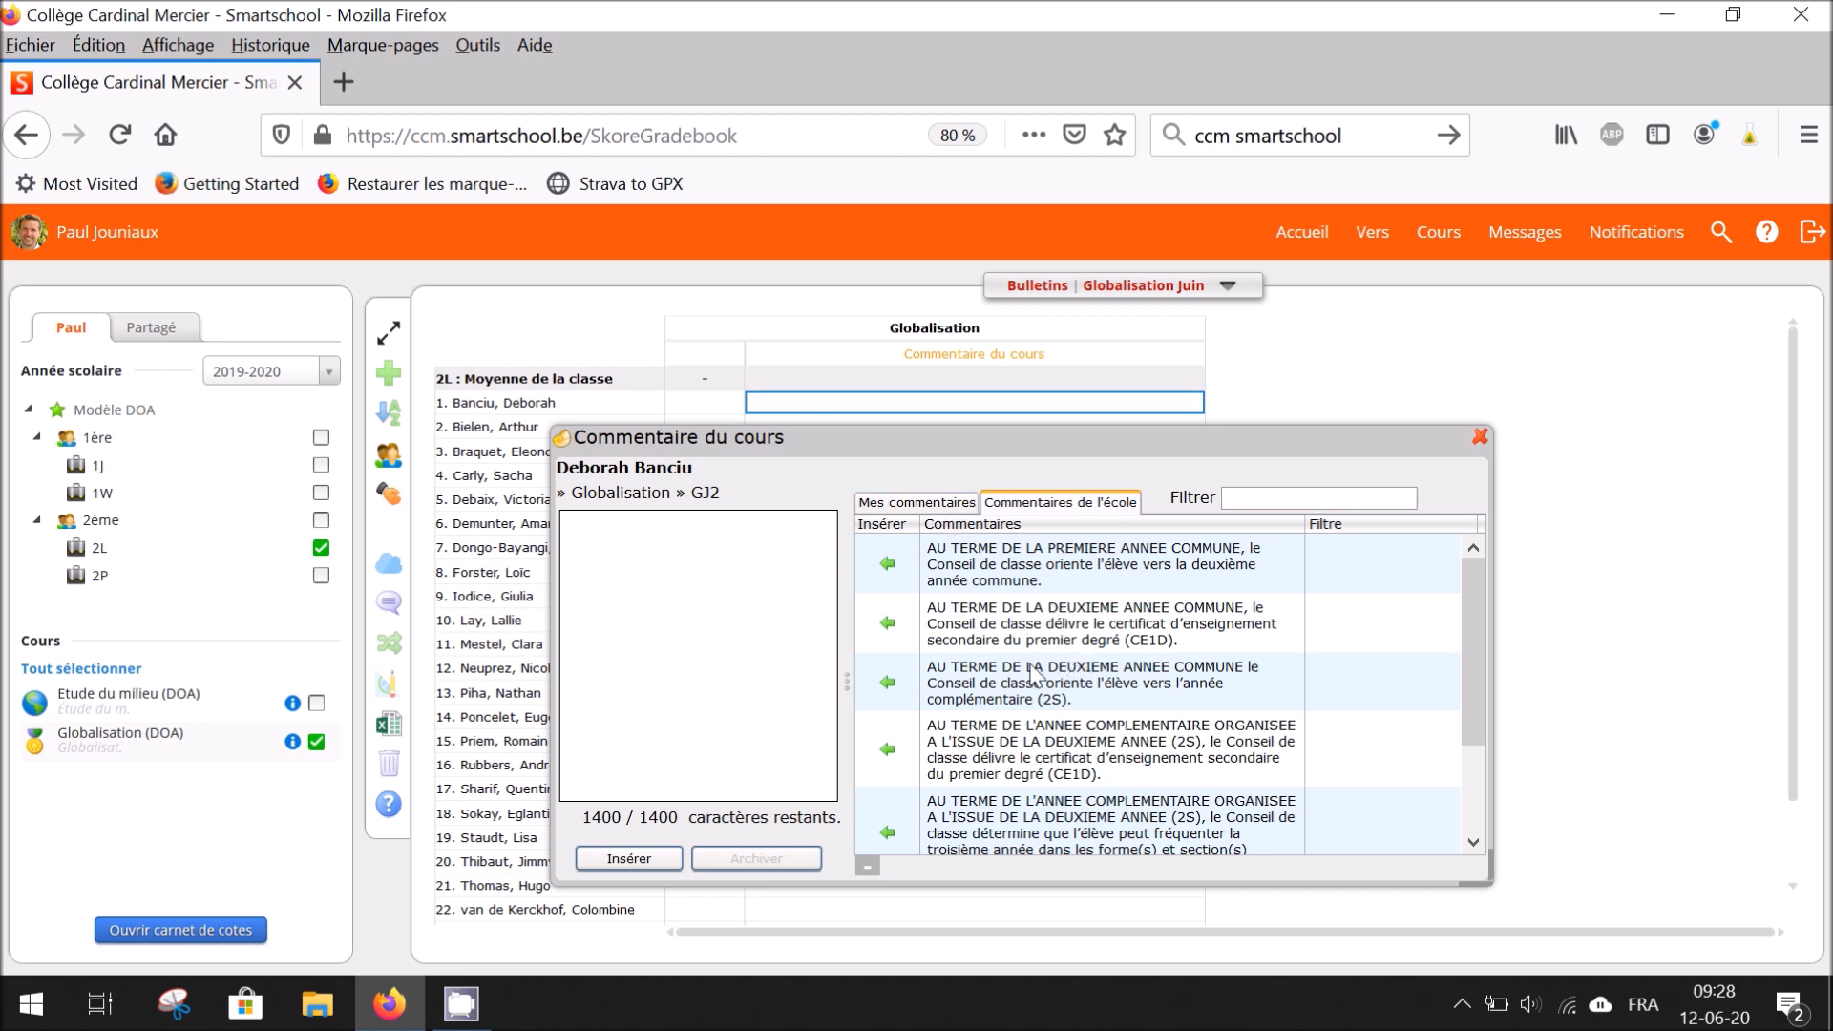
pyautogui.scroll(-2, 1039, 659)
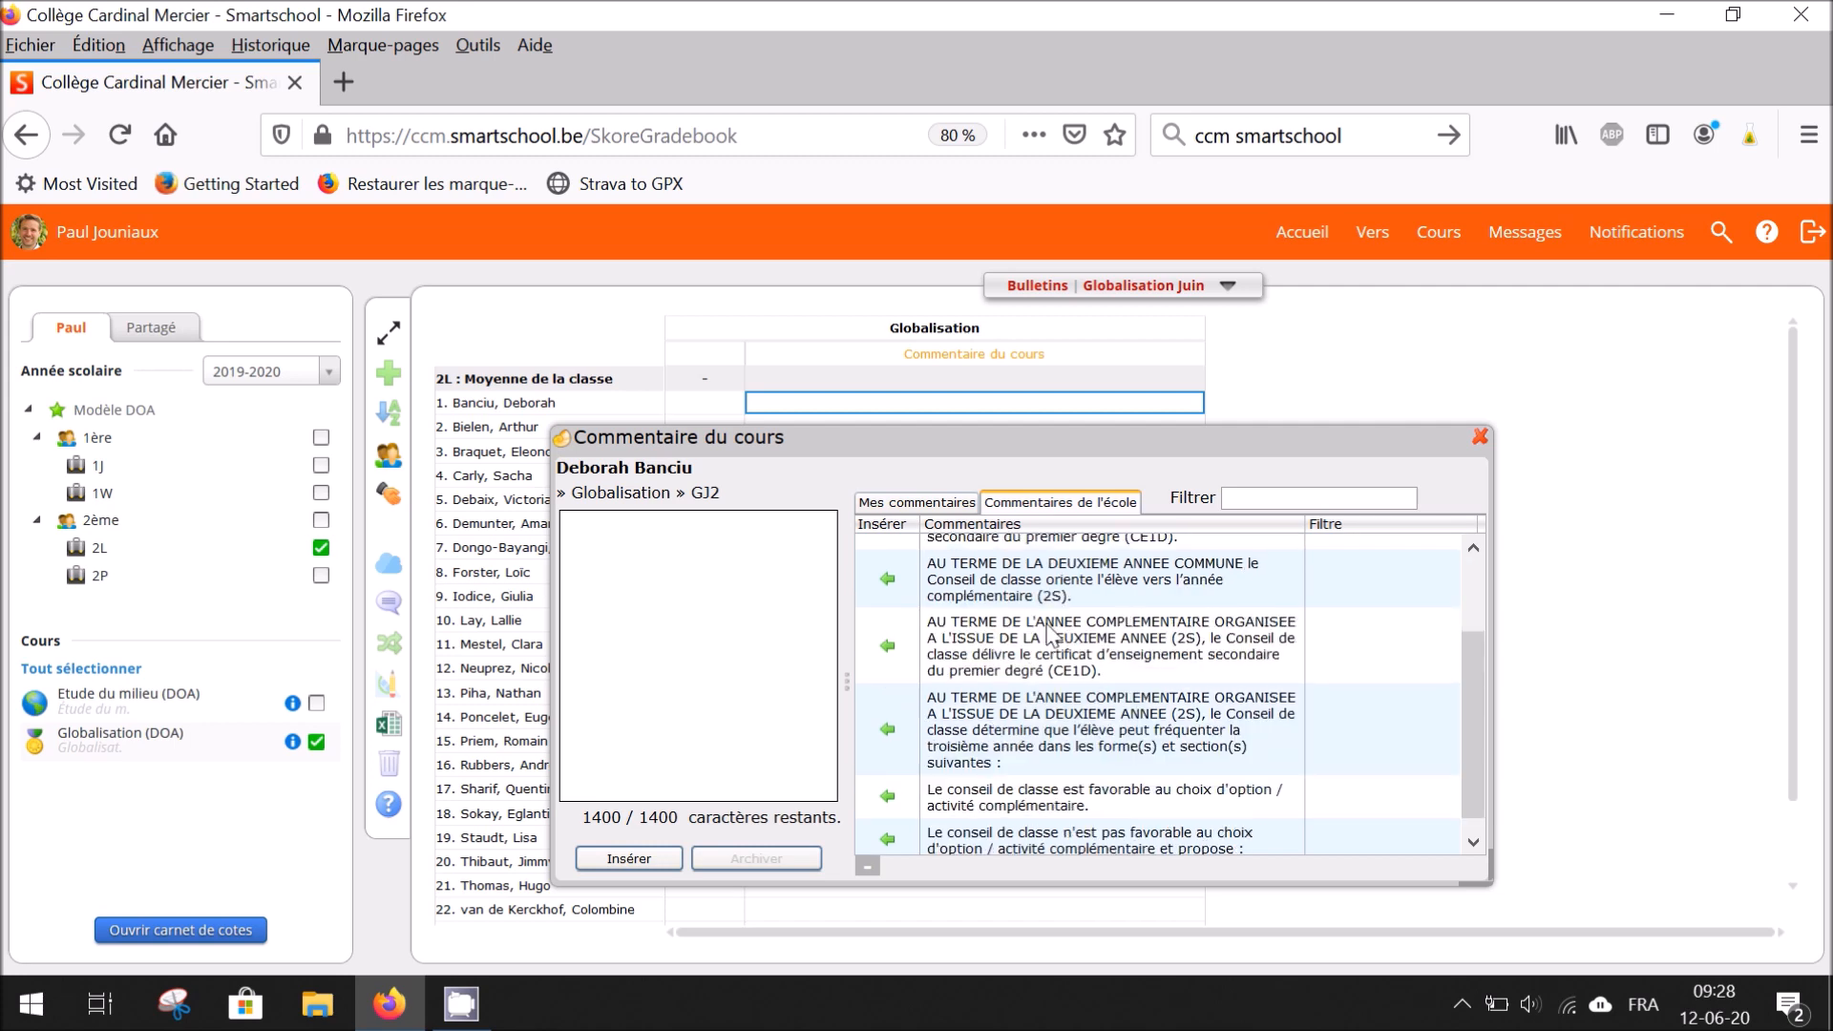
pyautogui.scroll(3, 1050, 635)
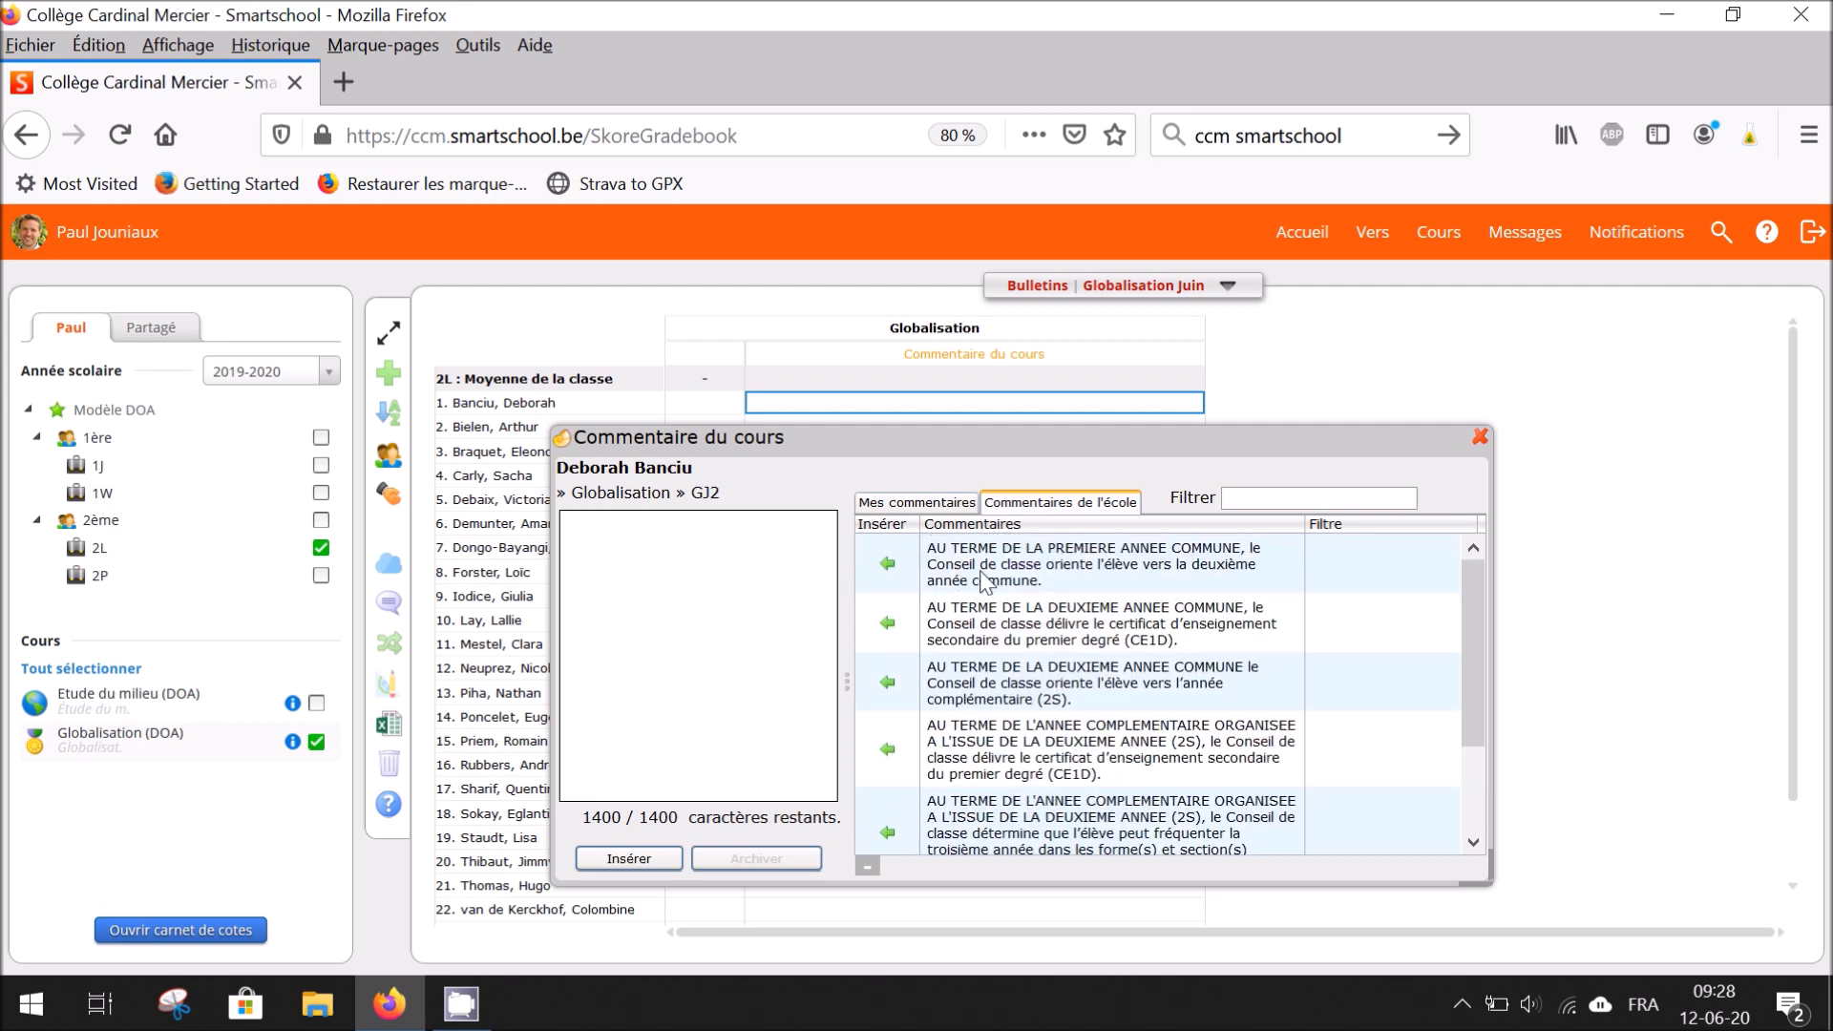
pyautogui.click(888, 570)
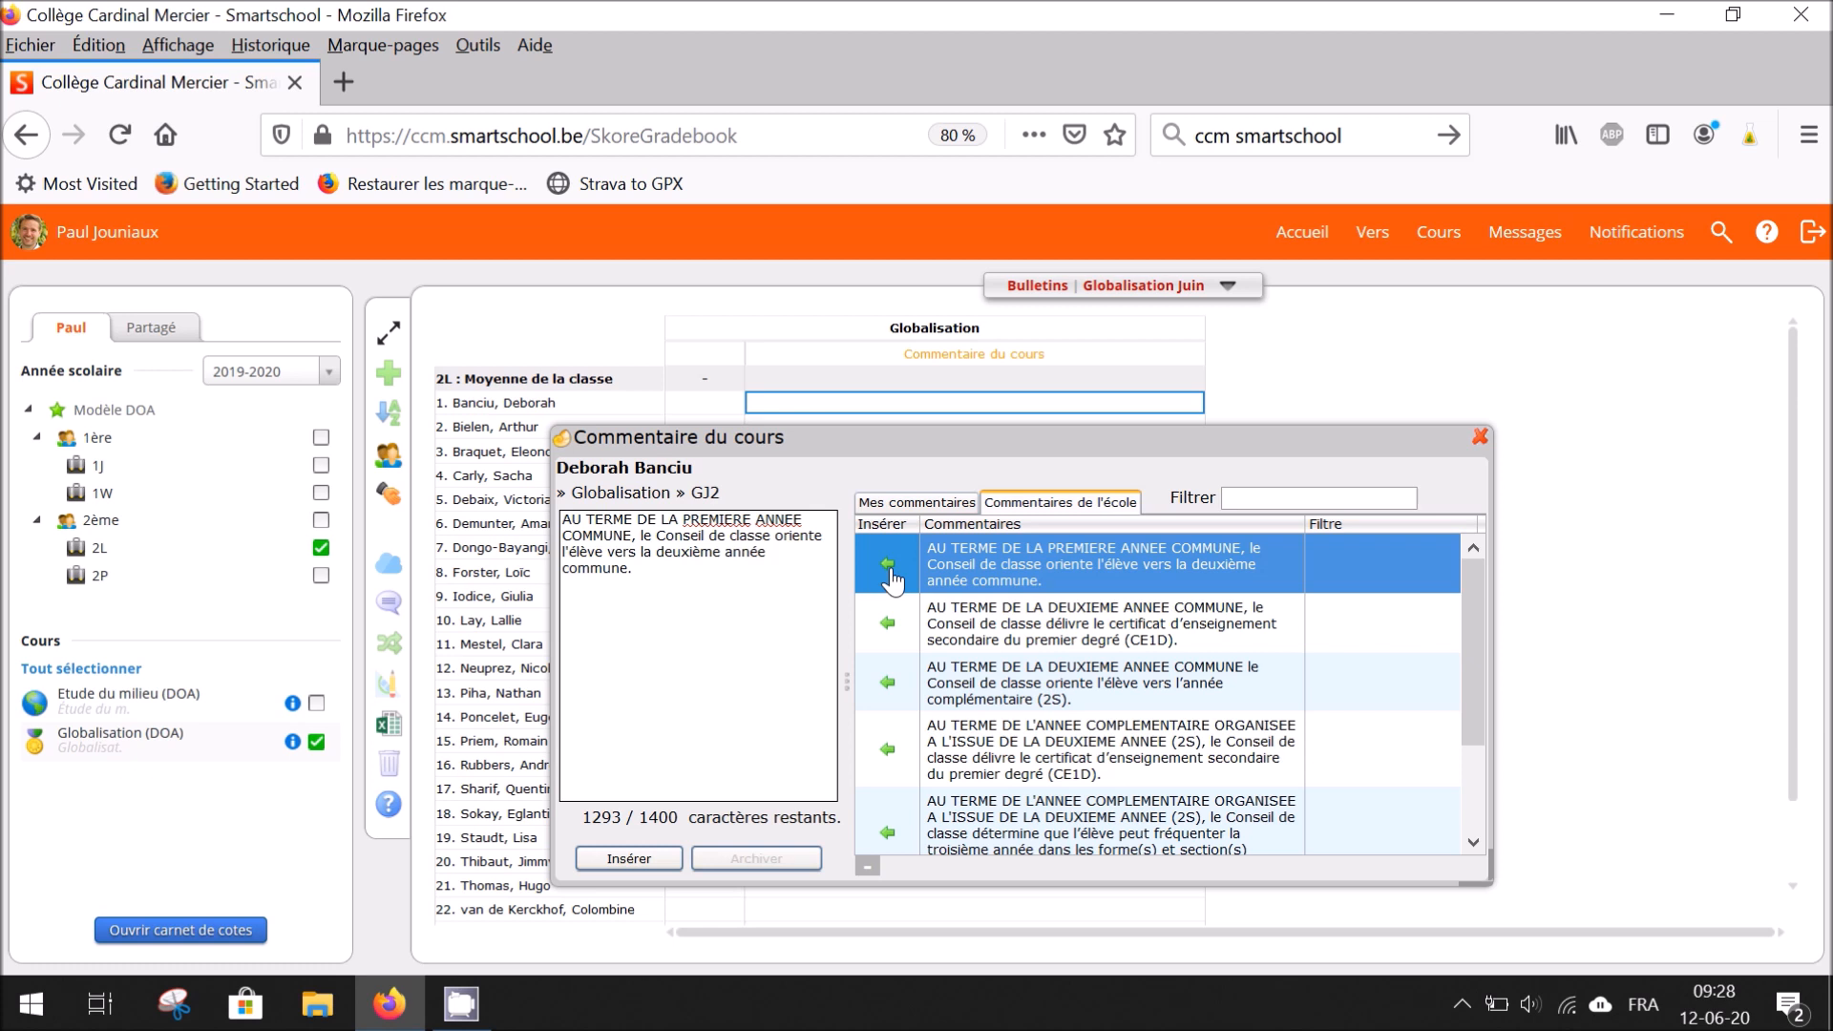
pyautogui.scroll(-2, 1051, 664)
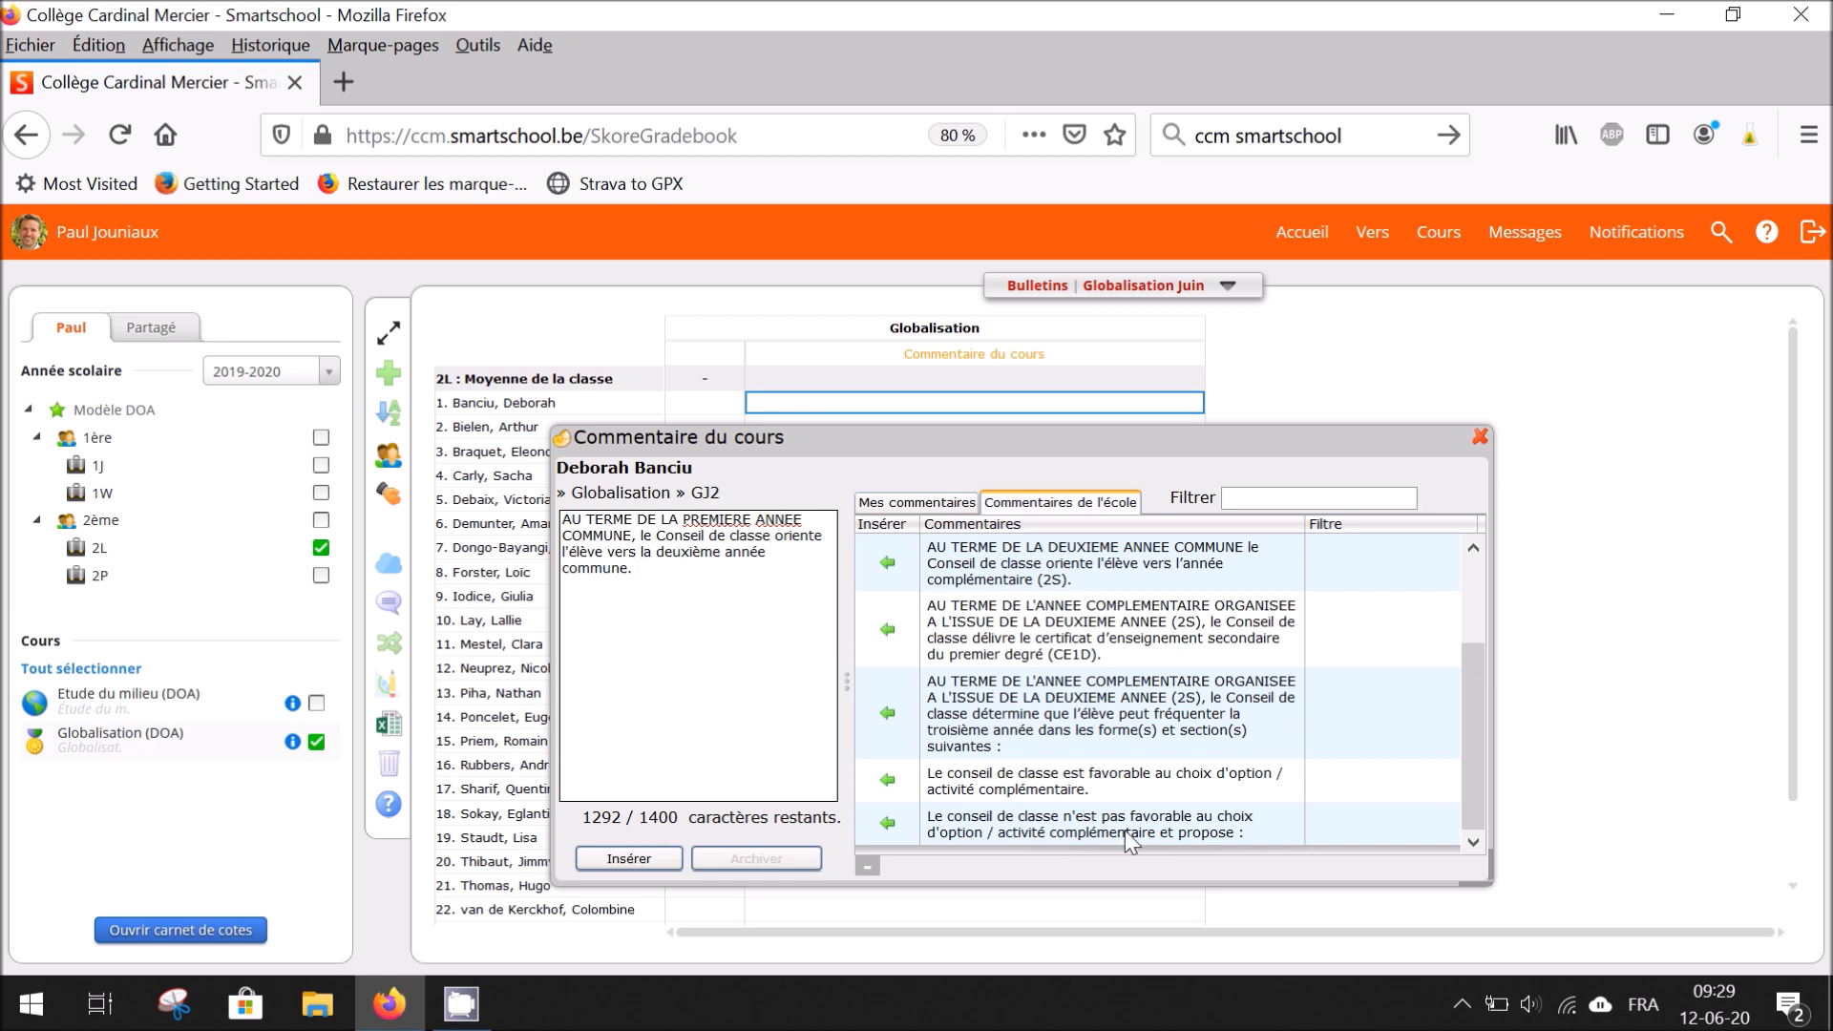
pyautogui.click(886, 783)
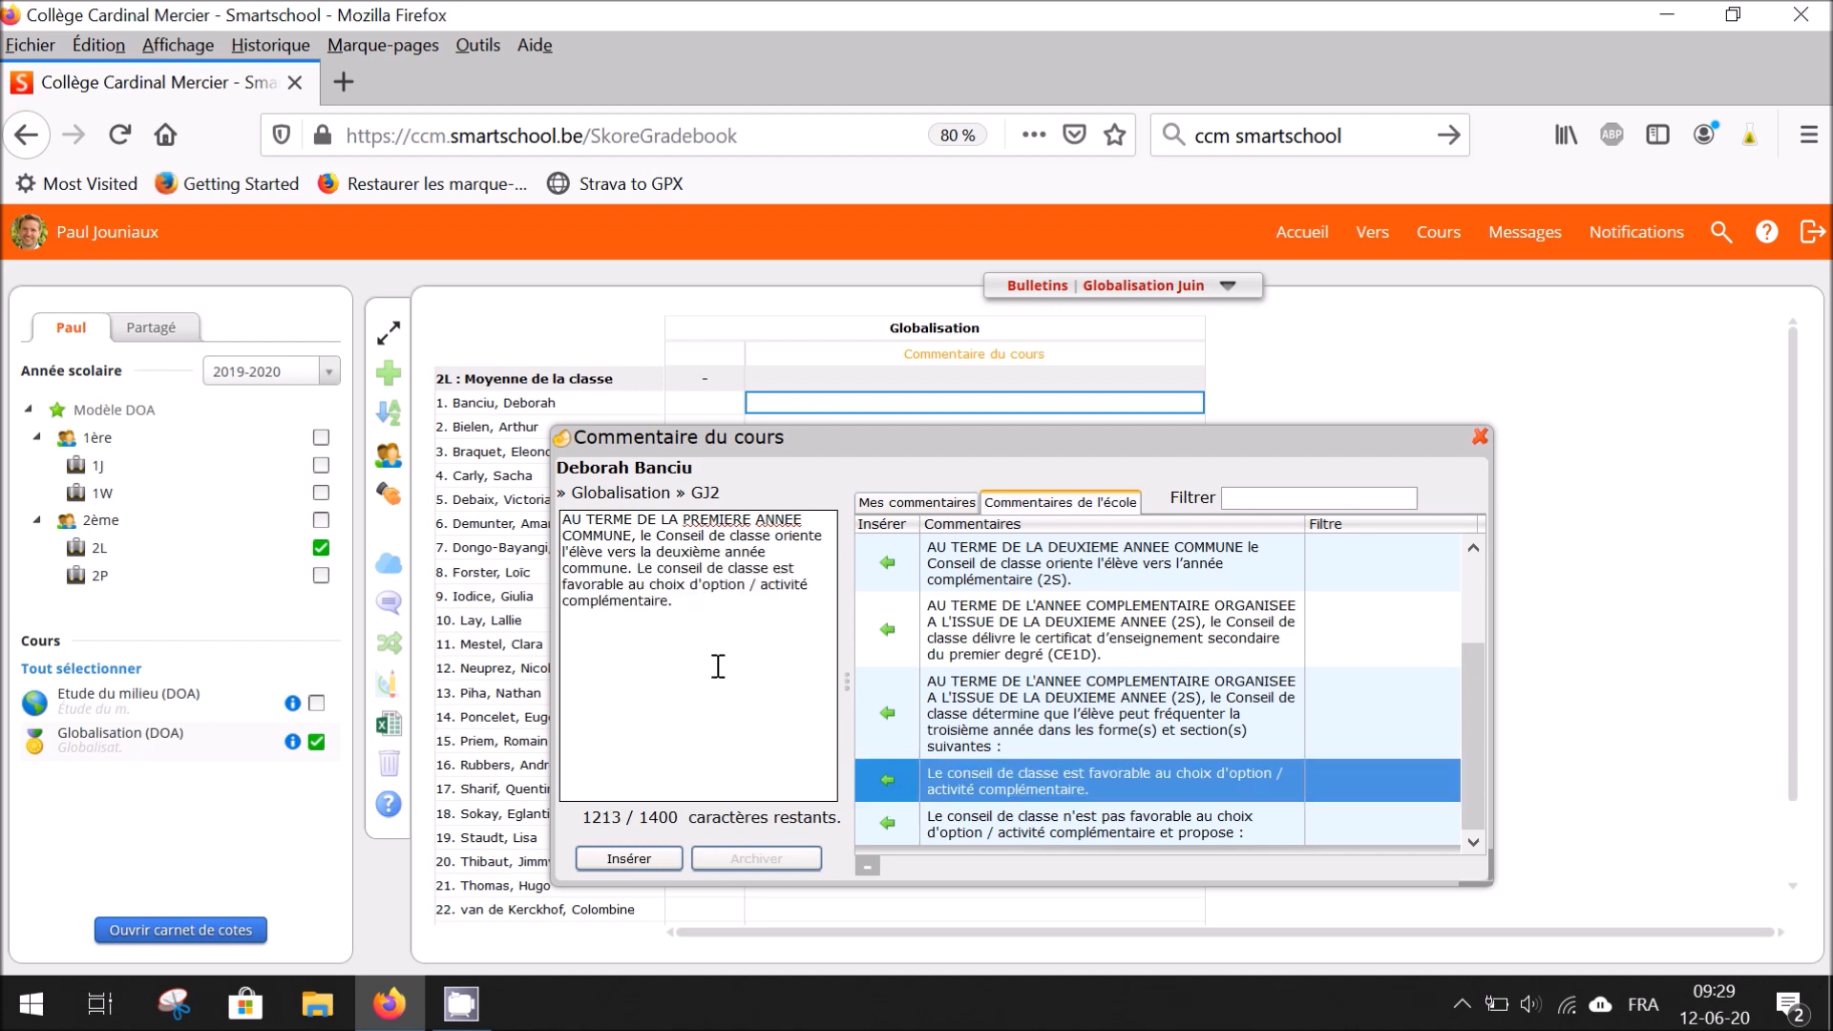
# Step: Try adding free text after the school comments in the first pupil's comment, and leave without inserting it
pyautogui.click(730, 611)
pyautogui.write('gfvuttfcyjutdr§tr')
pyautogui.press('Escape')
# Step: Enter "uyfgutfdydfyd§urdsr" as the third pupil's course comment and append the school comment "AU TERME DE LA PREMIERE ANNEE COMMUNE"
pyautogui.click(811, 450)
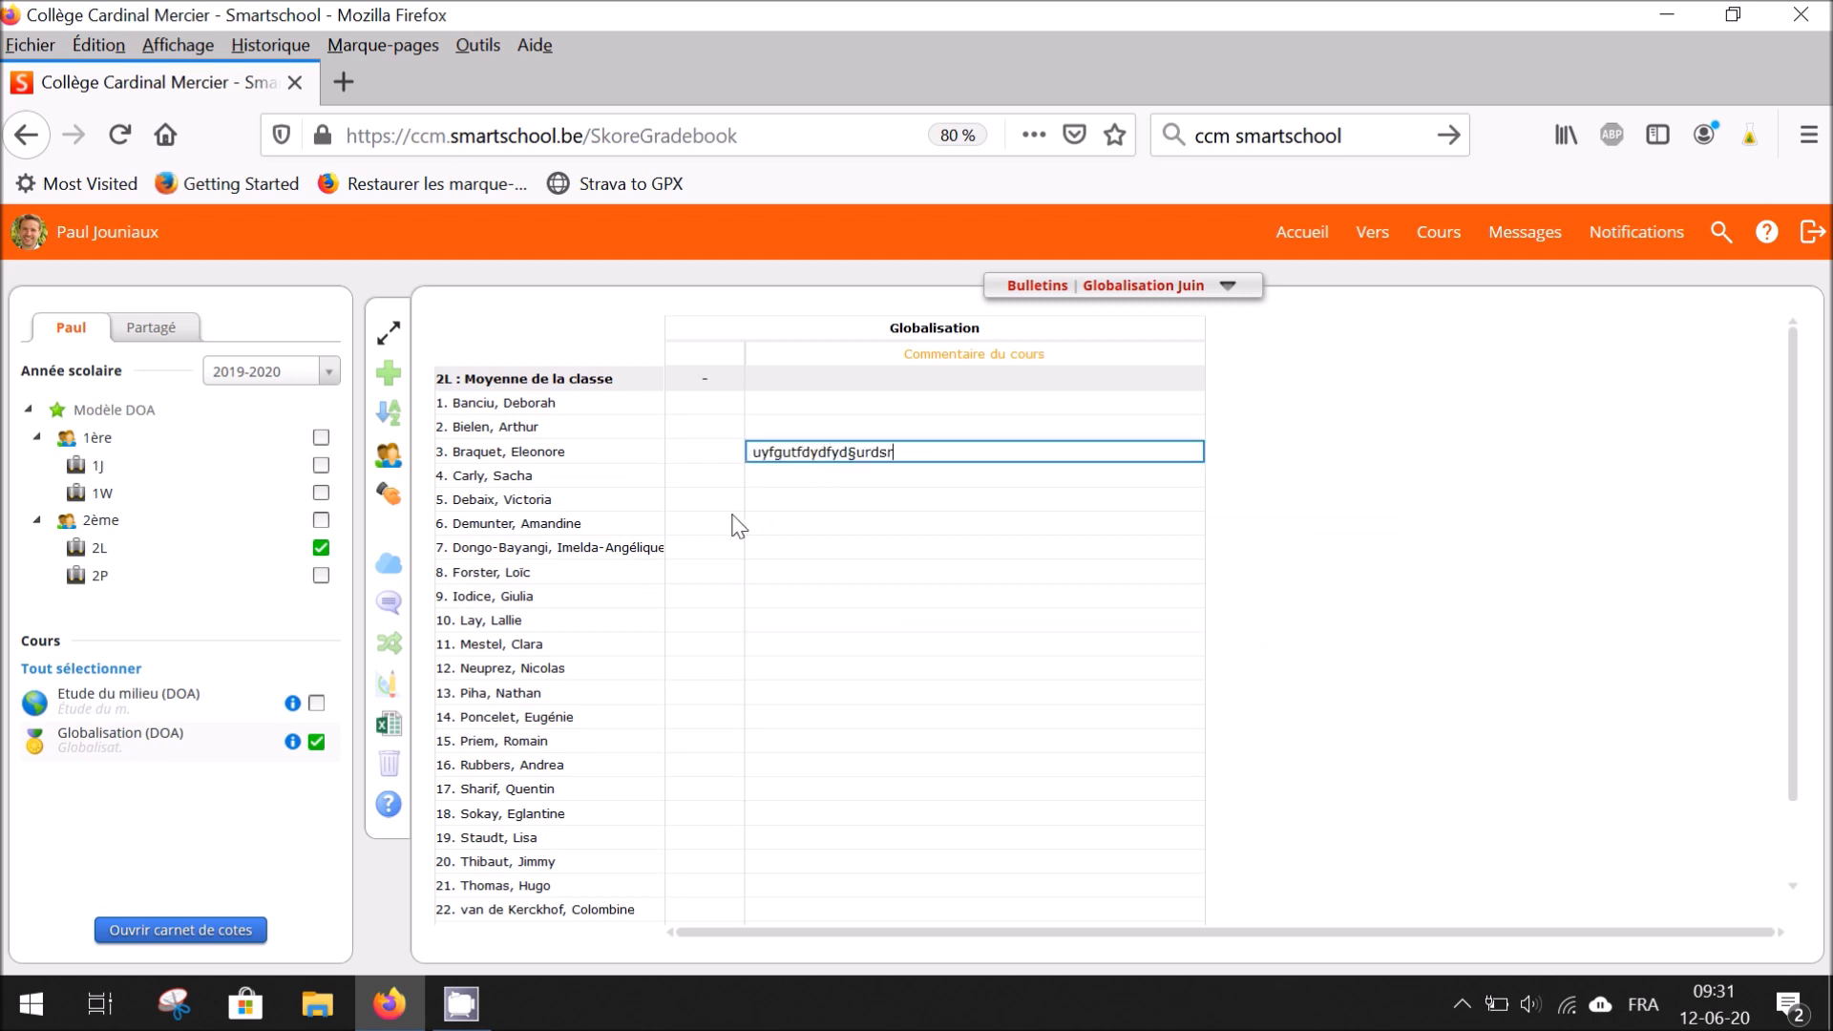
pyautogui.click(389, 604)
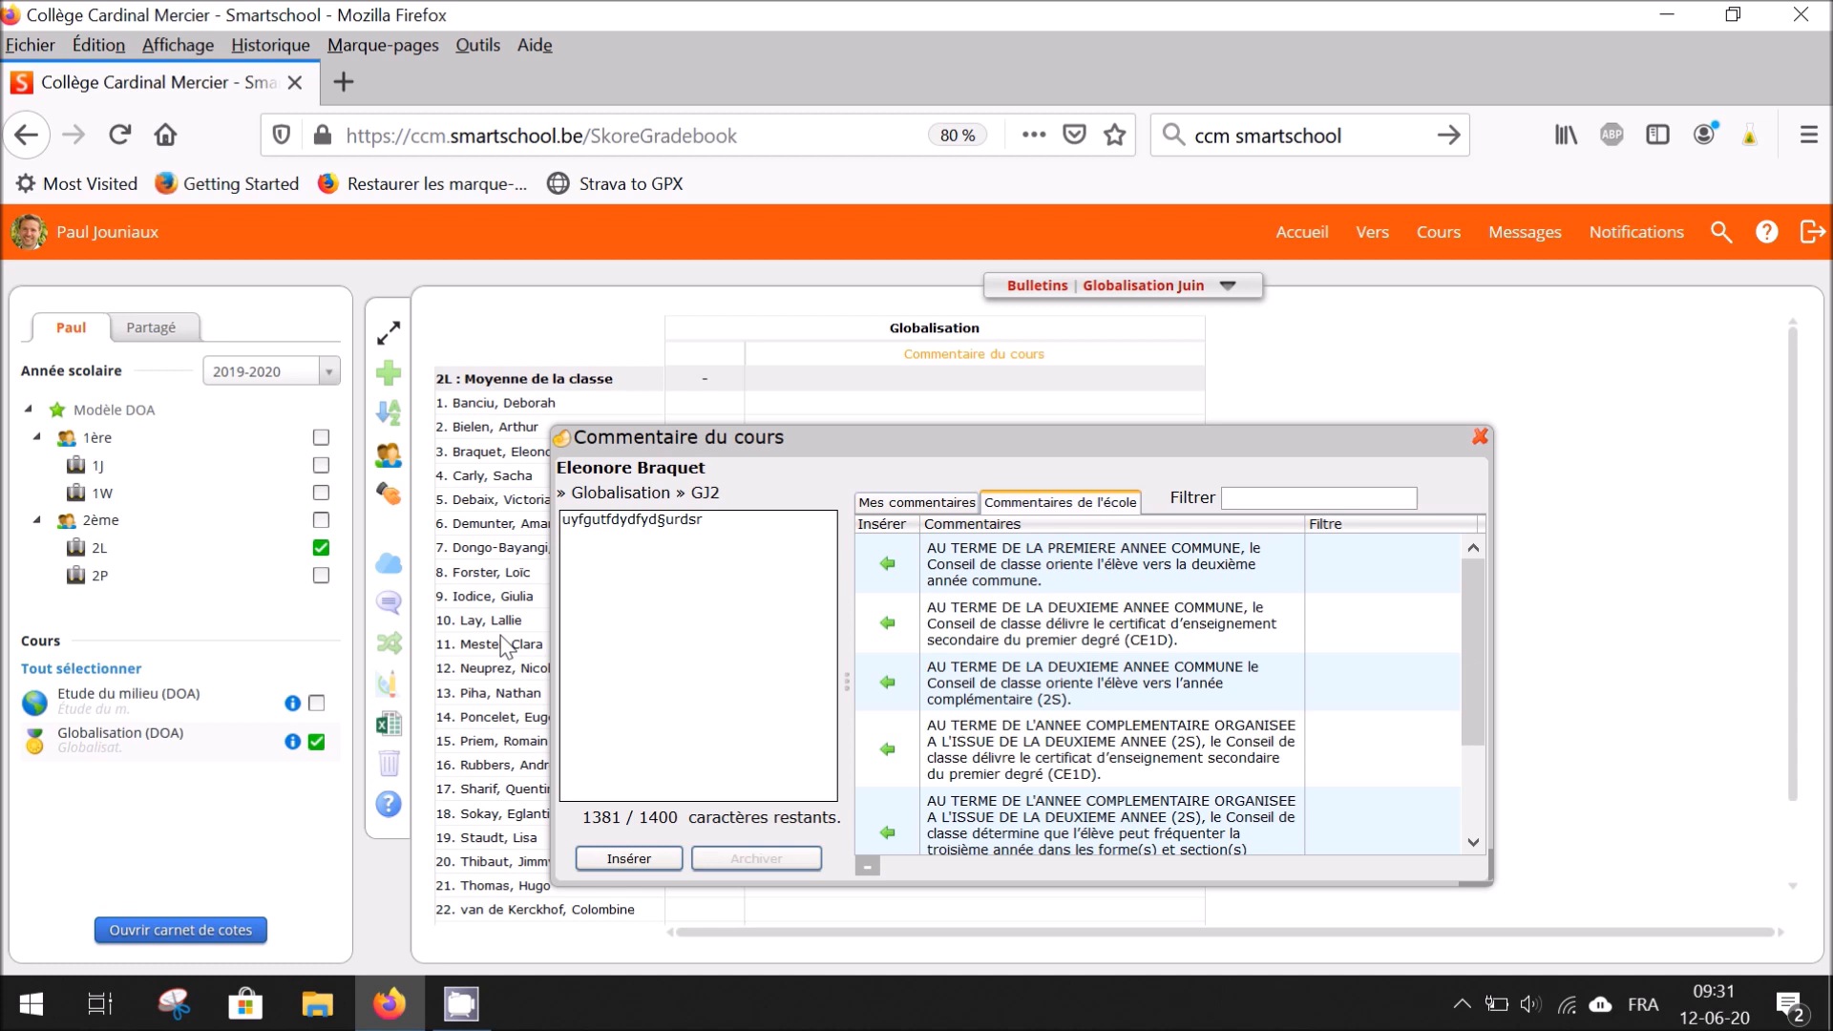
pyautogui.click(888, 563)
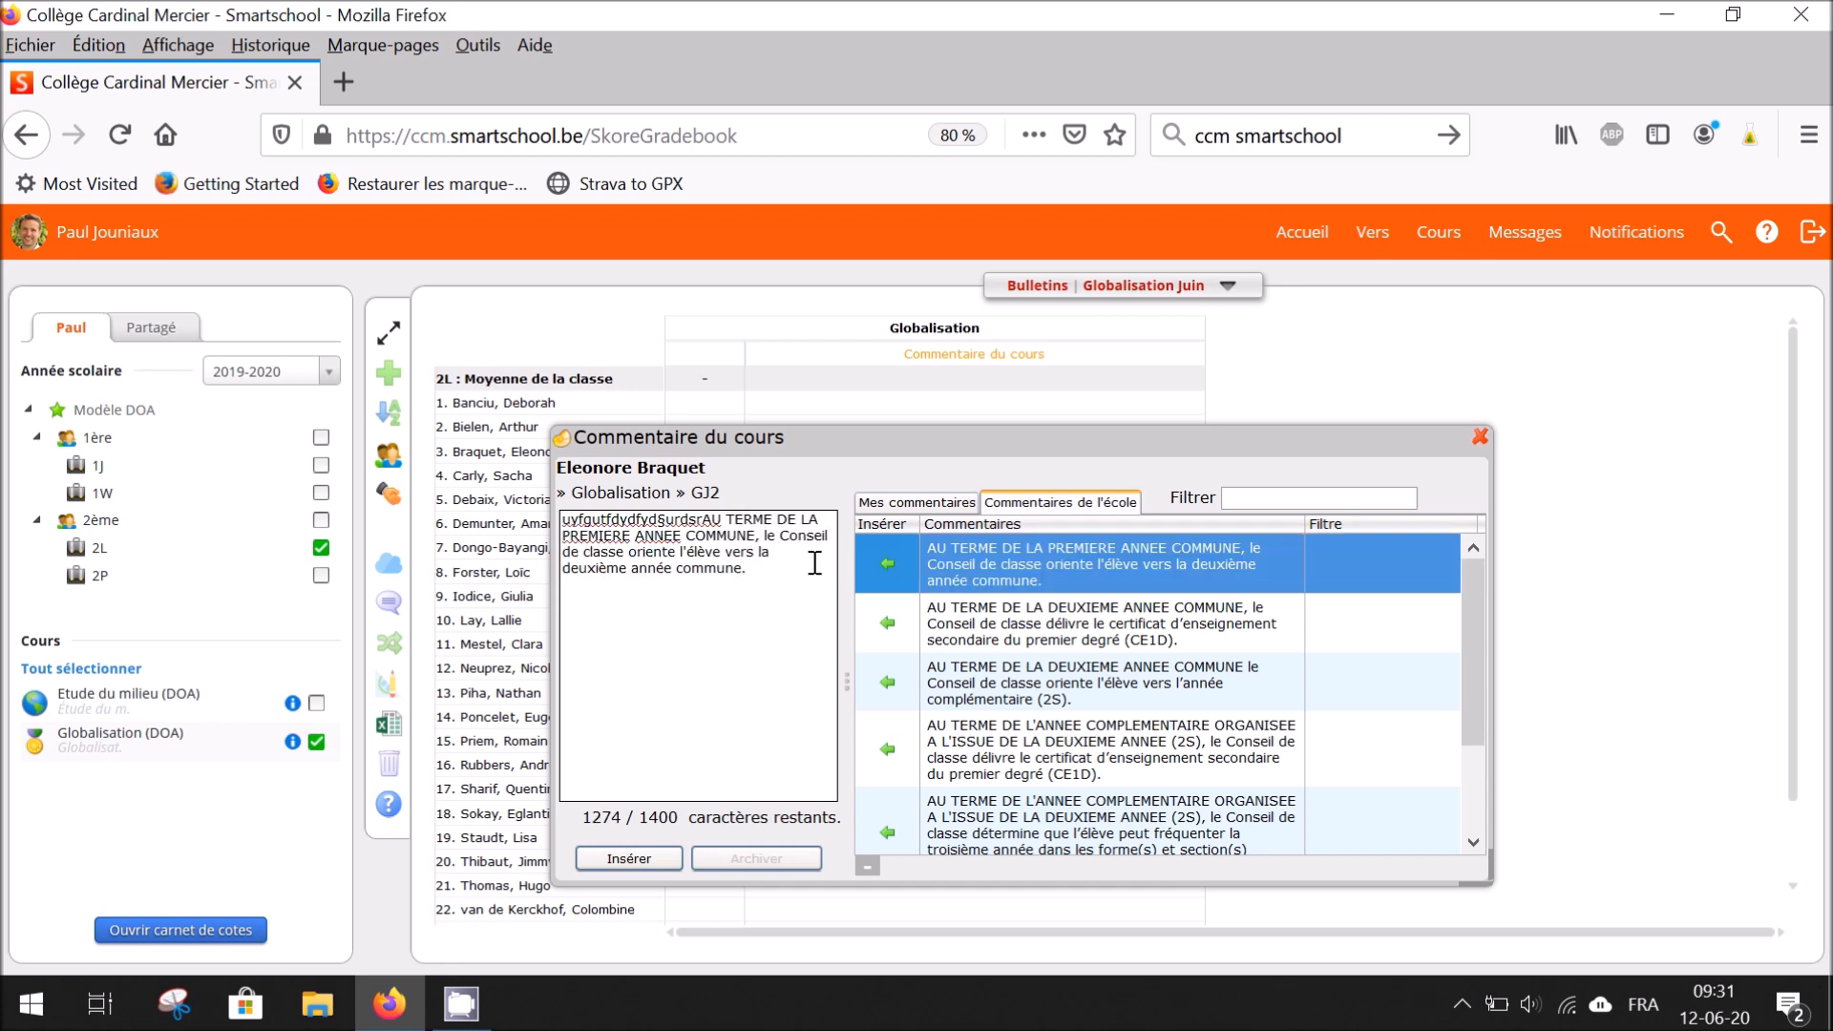